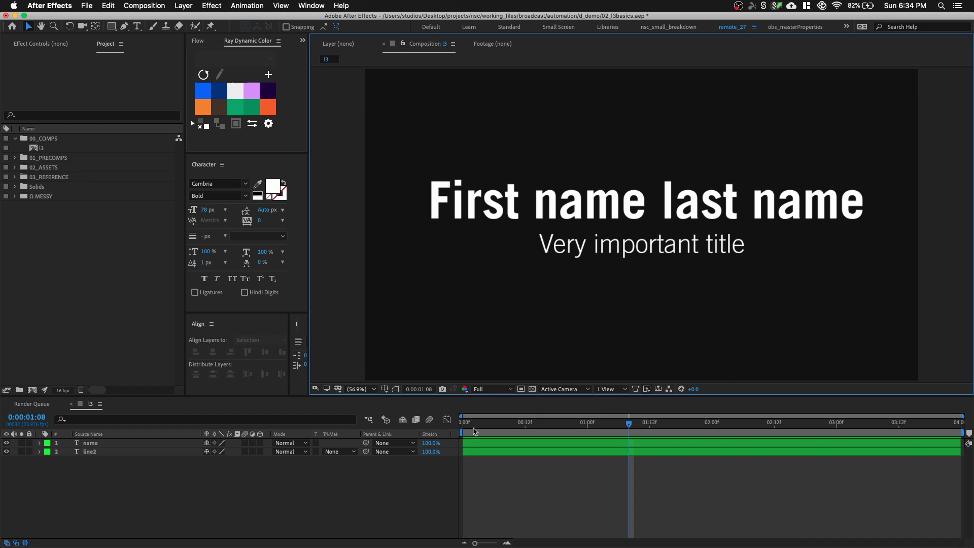
- Preview the lower-third animation from the start, then select the l3_Jake_the_Dog cell in the sheet
key(Home)
key(space)
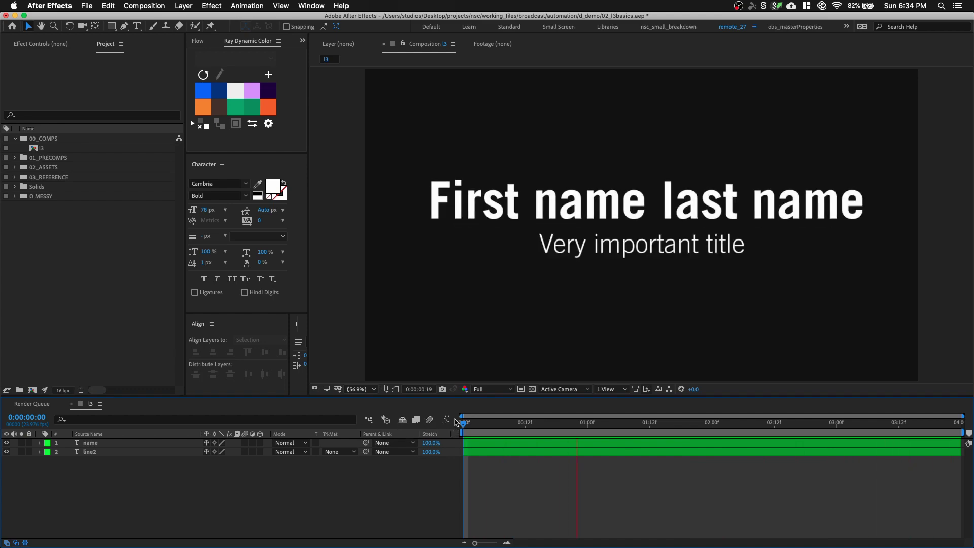
key(super+Tab)
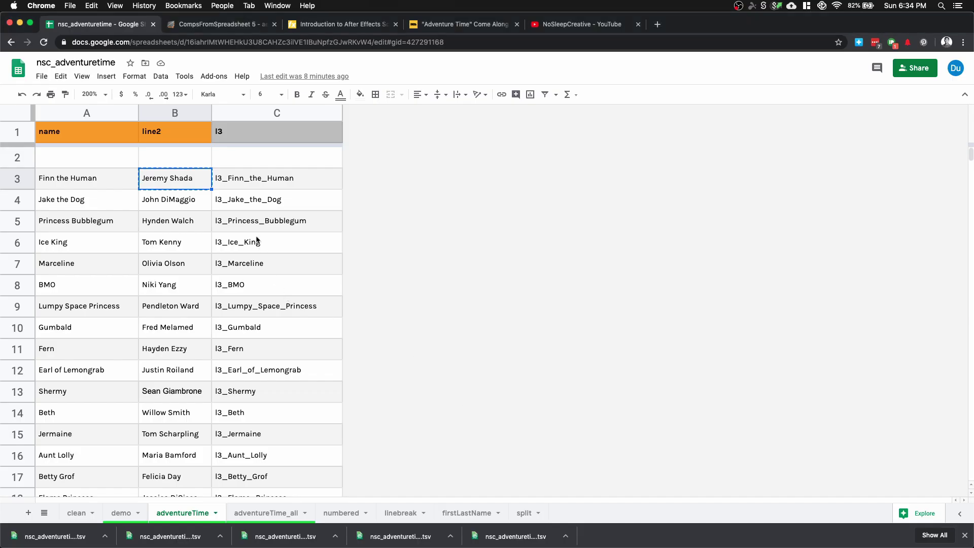
click(234, 195)
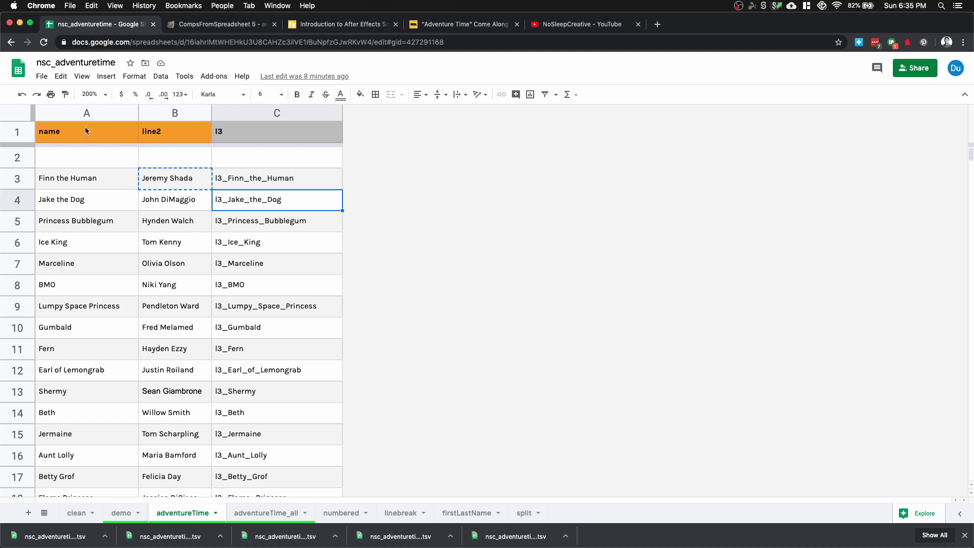
- Review the name, line2 and l3 columns, then copy the Finn the Human cell
click(92, 114)
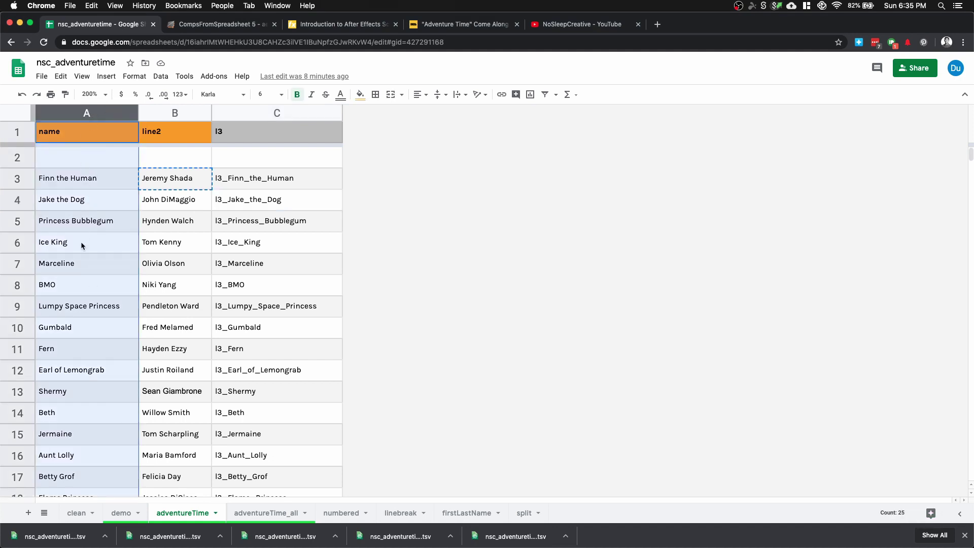
click(178, 112)
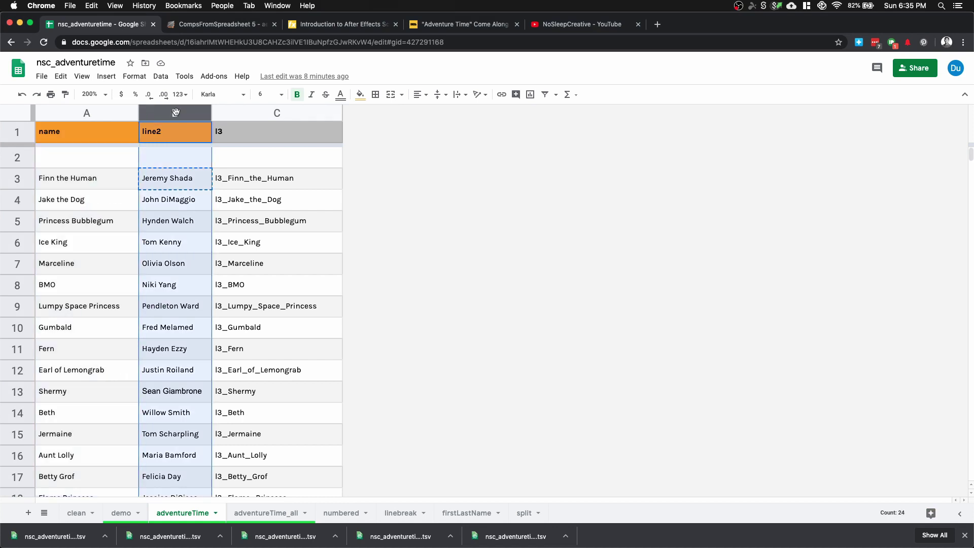
click(246, 113)
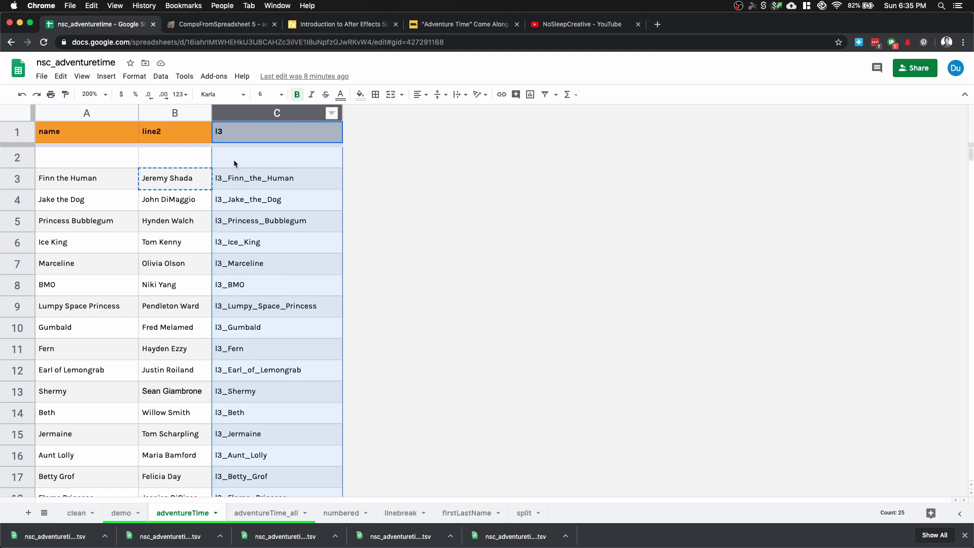
click(252, 243)
click(101, 177)
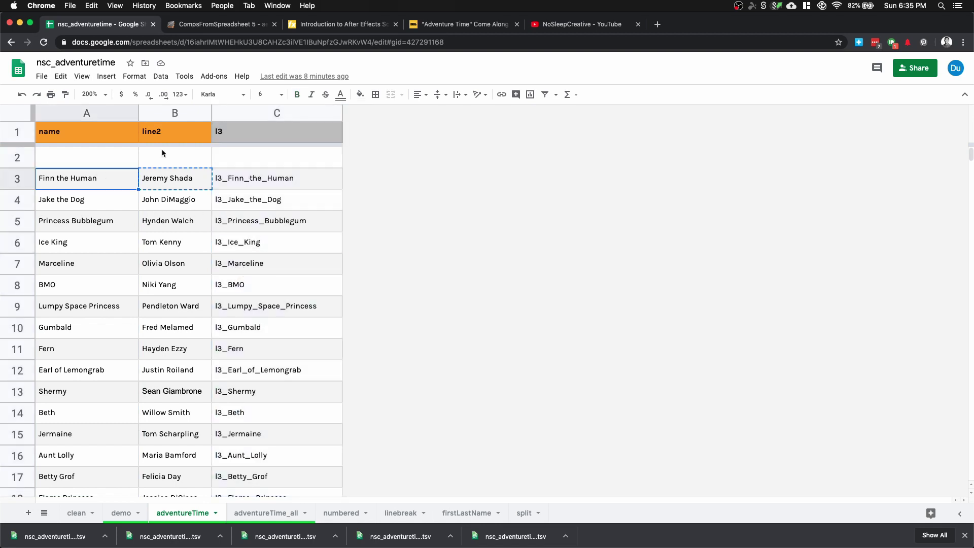
key(super+c)
- Duplicate the l3 comp and open the resulting l4 copy
key(super+Tab)
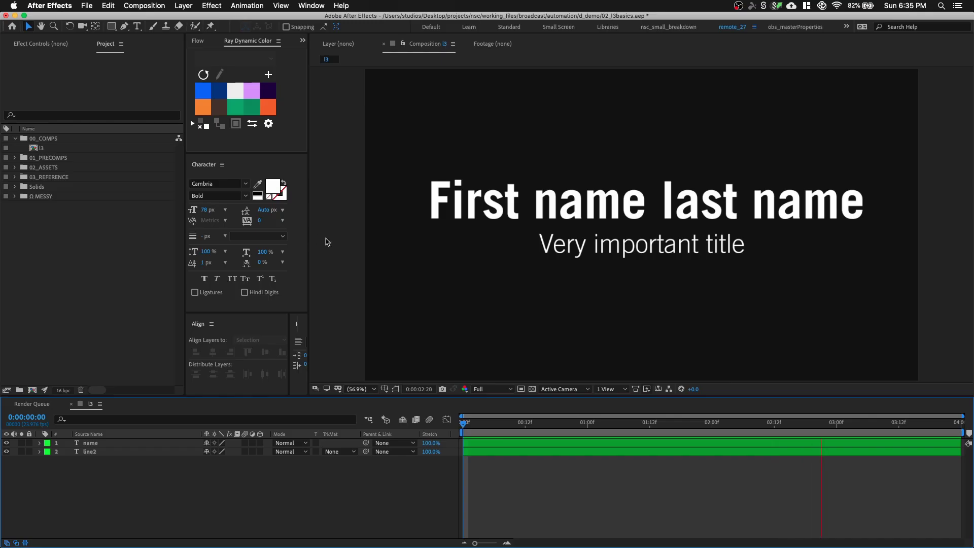
click(115, 150)
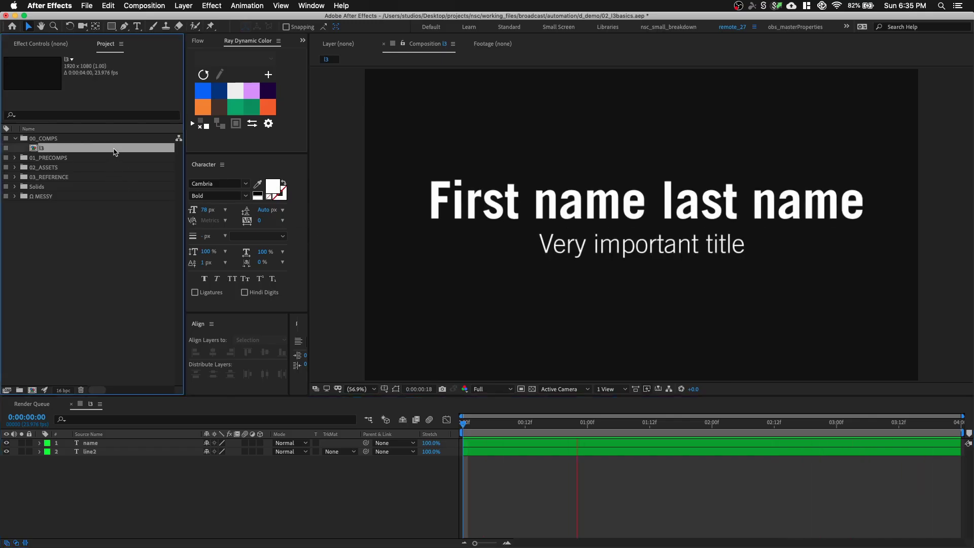
key(super+d)
double_click(103, 159)
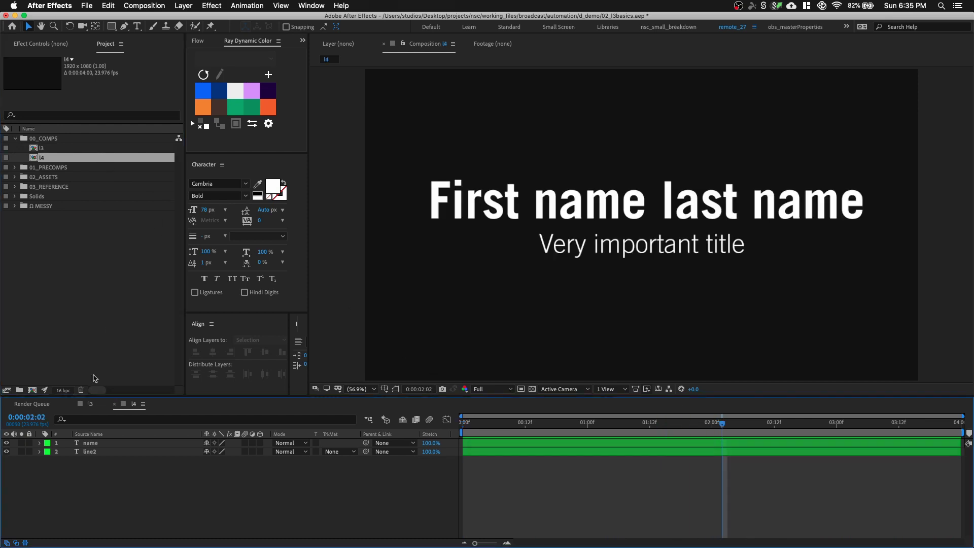
- Set the name layer to 'Finn the Human' and paste his voice actor into line2
double_click(129, 445)
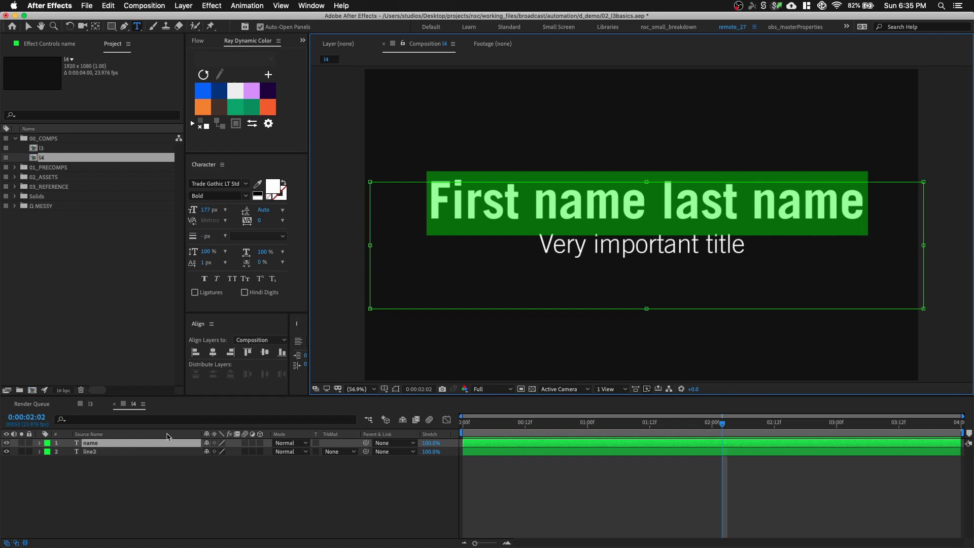
text(Finn the Human)
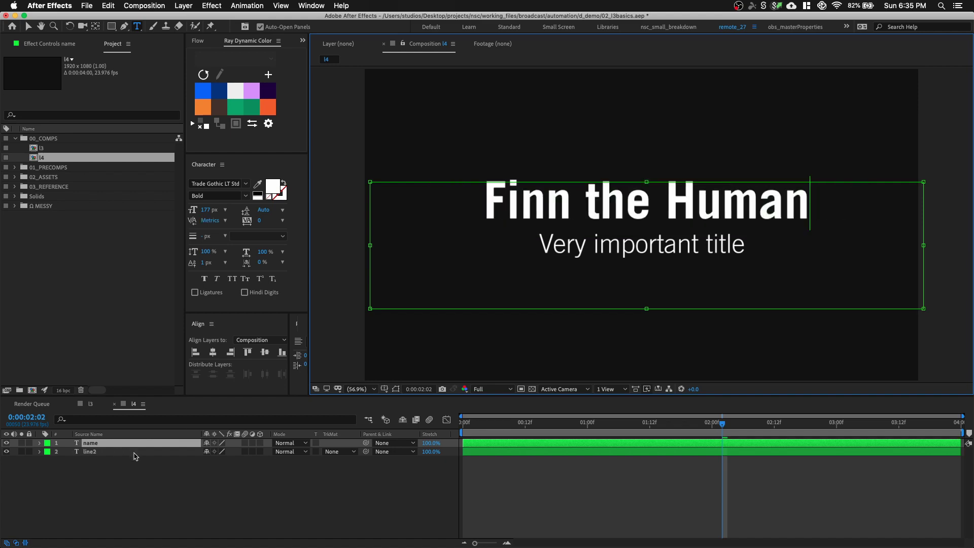
key(super+Tab)
click(168, 181)
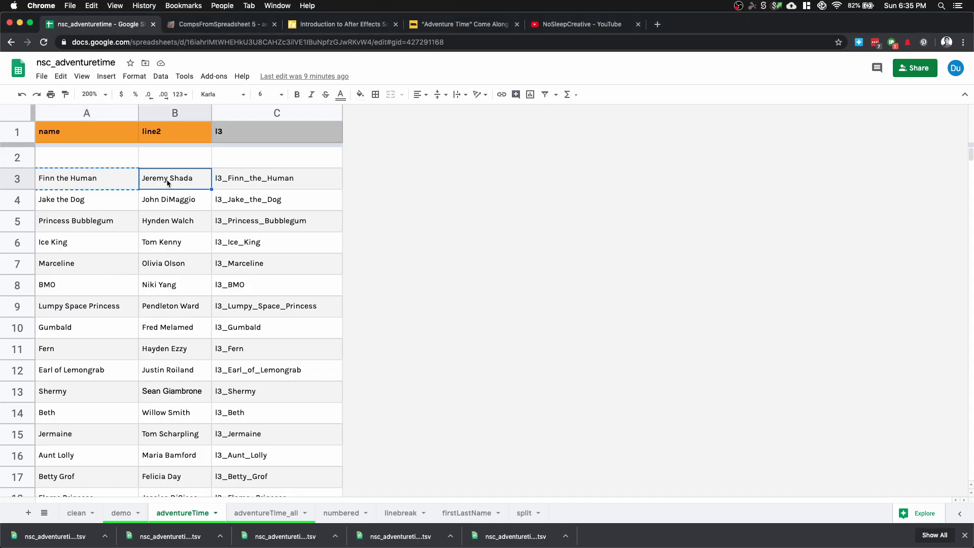
key(super+c)
key(super+Tab)
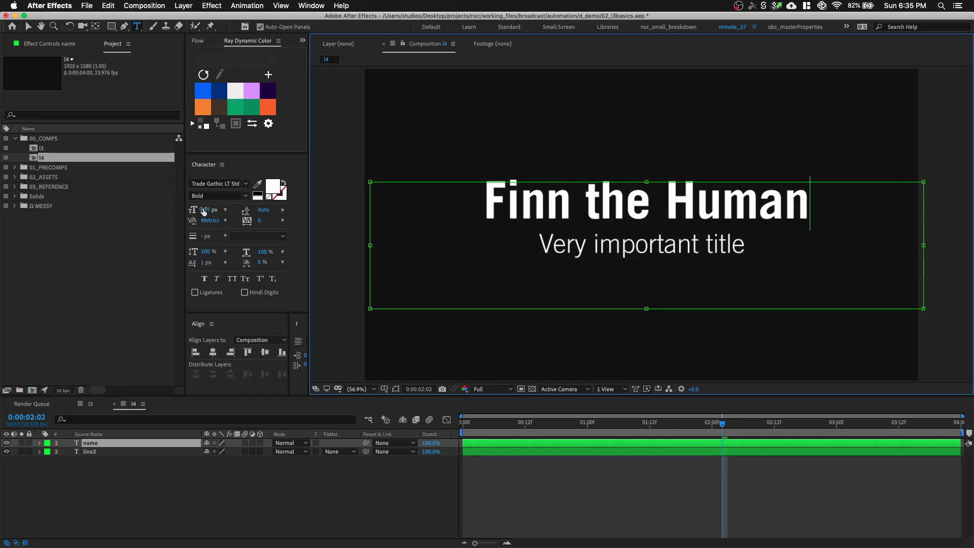
double_click(116, 452)
key(super+v)
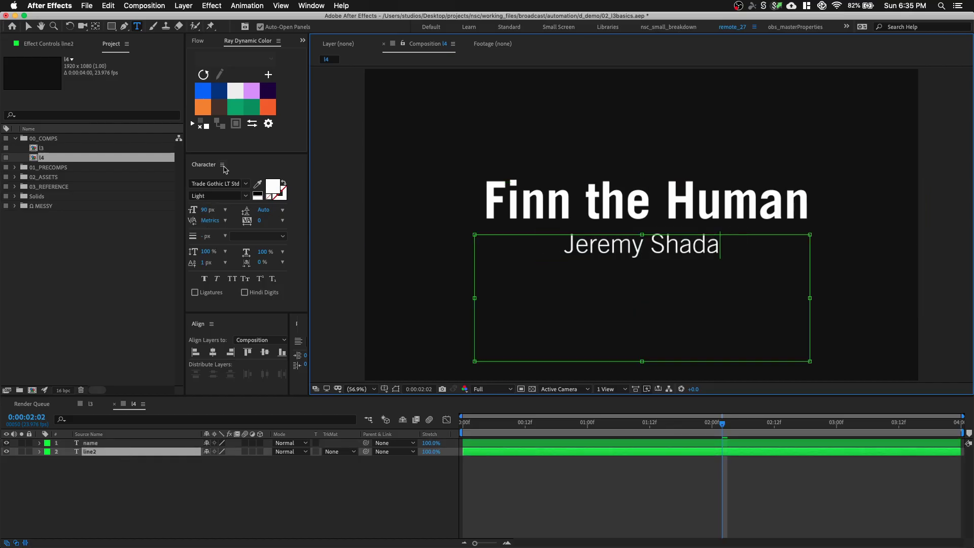
click(104, 158)
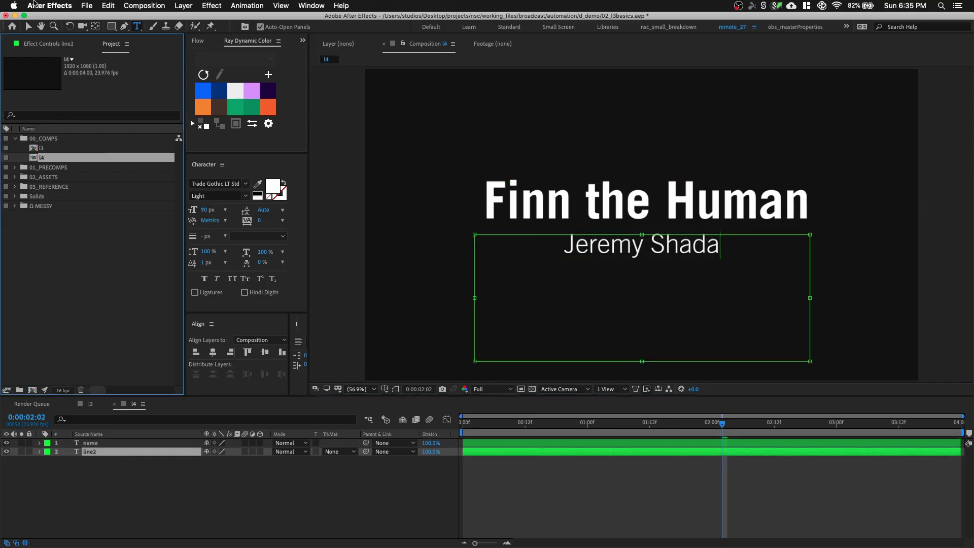
- Rename the l4 comp to l3_Finn_the_Human
click(28, 28)
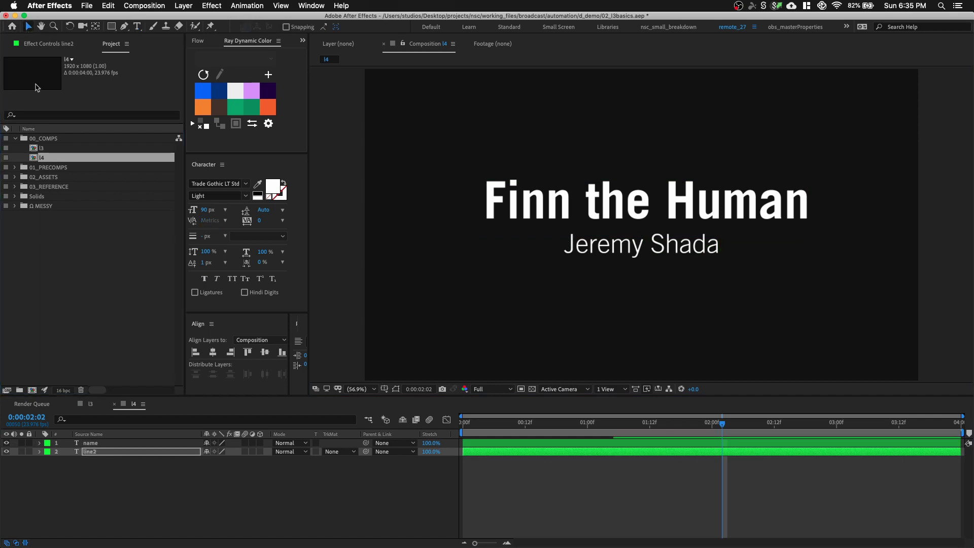
click(66, 158)
key(Return)
text(l3_Finn)
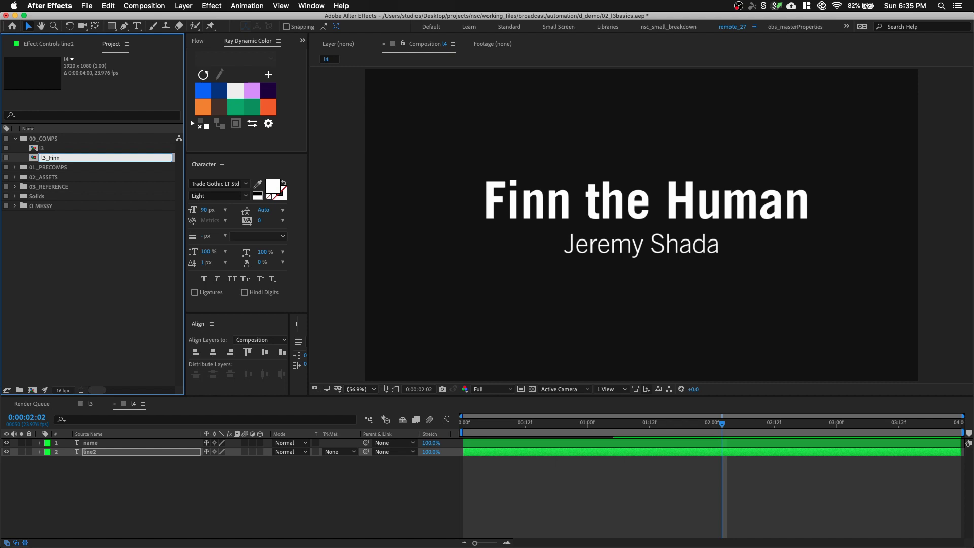
text(_the_Human)
key(Return)
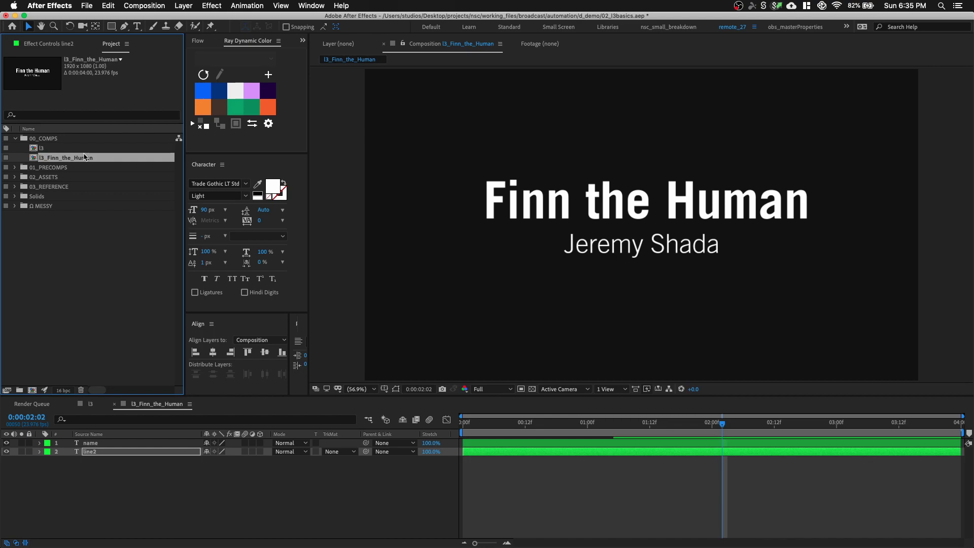
- Scroll through the character list, then download the current sheet as Tab-separated values (.tsv)
key(super+Tab)
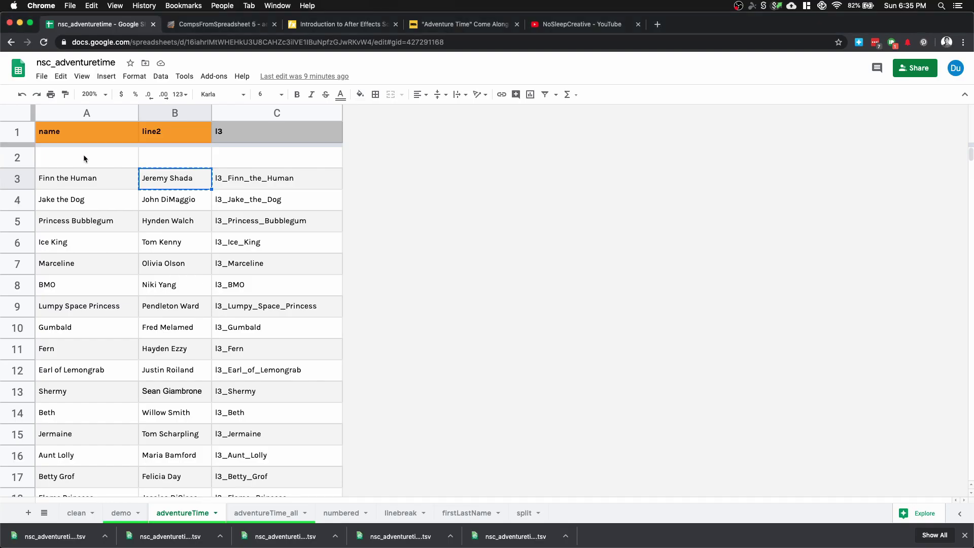
scroll(78, 270, down, 7)
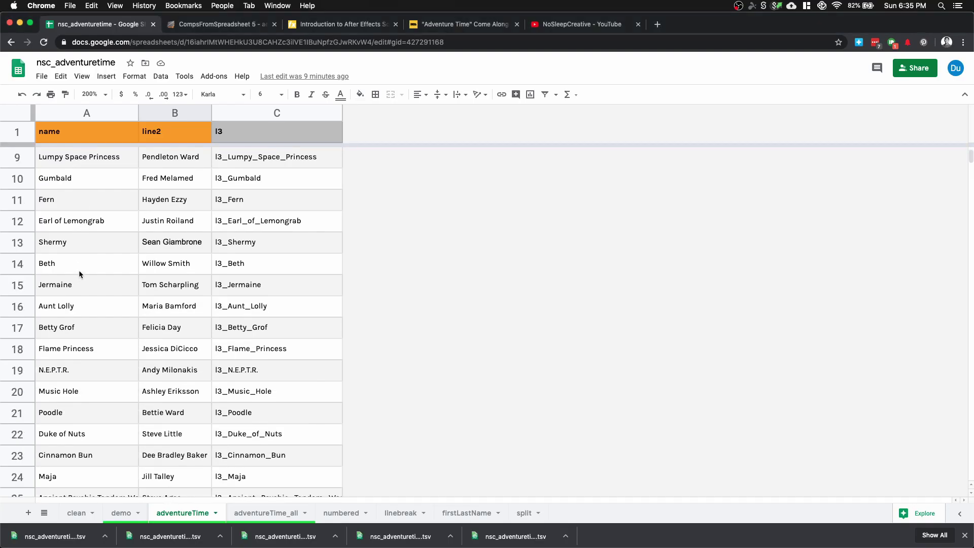
scroll(78, 270, down, 3)
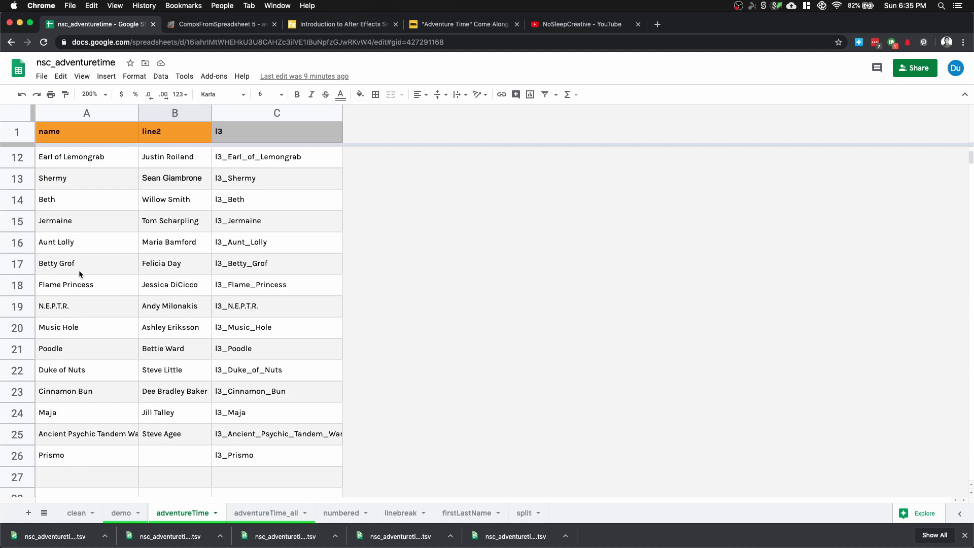
scroll(78, 270, up, 8)
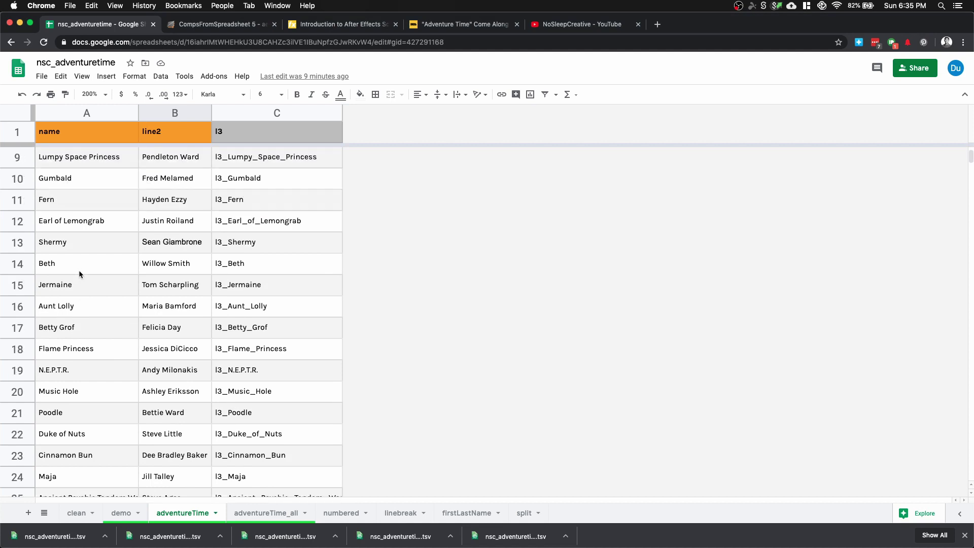
scroll(78, 270, up, 2)
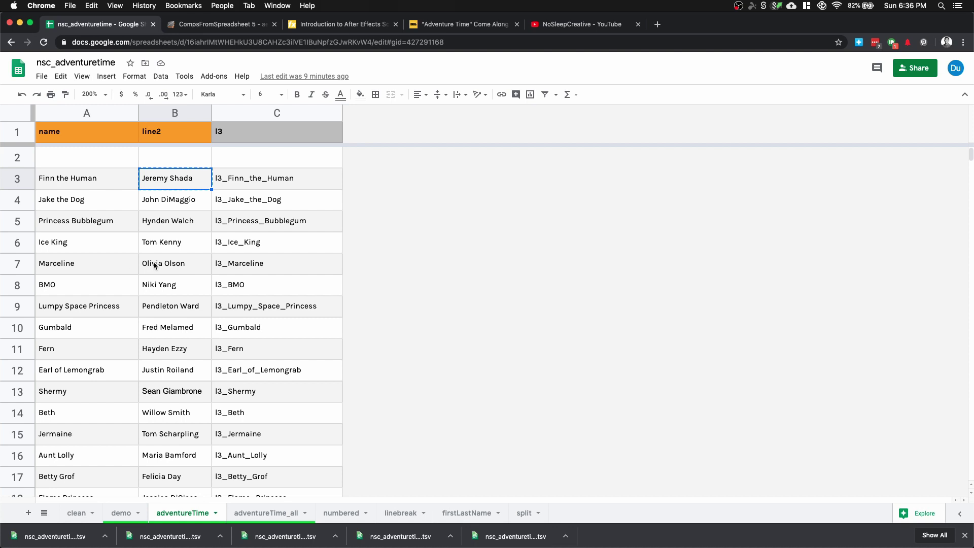
click(185, 261)
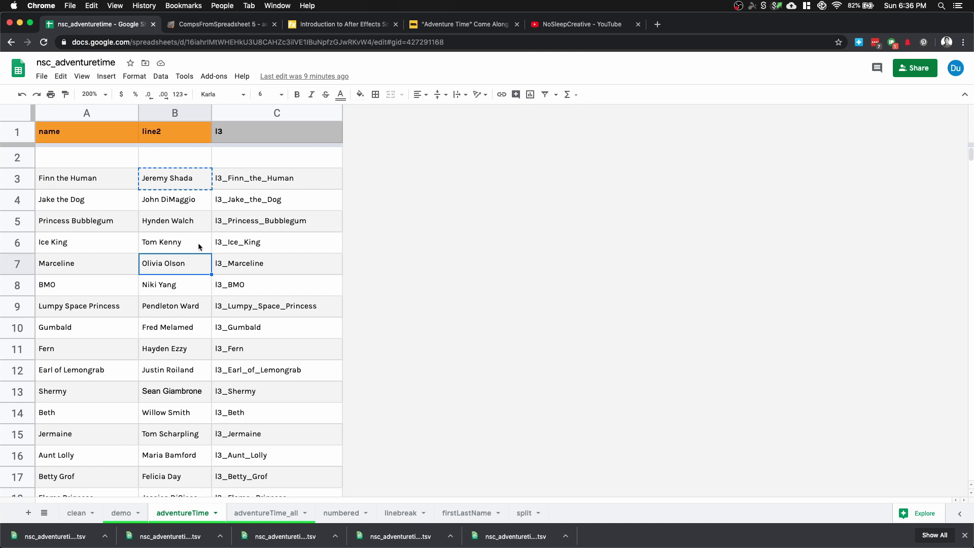
scroll(209, 291, down, 3)
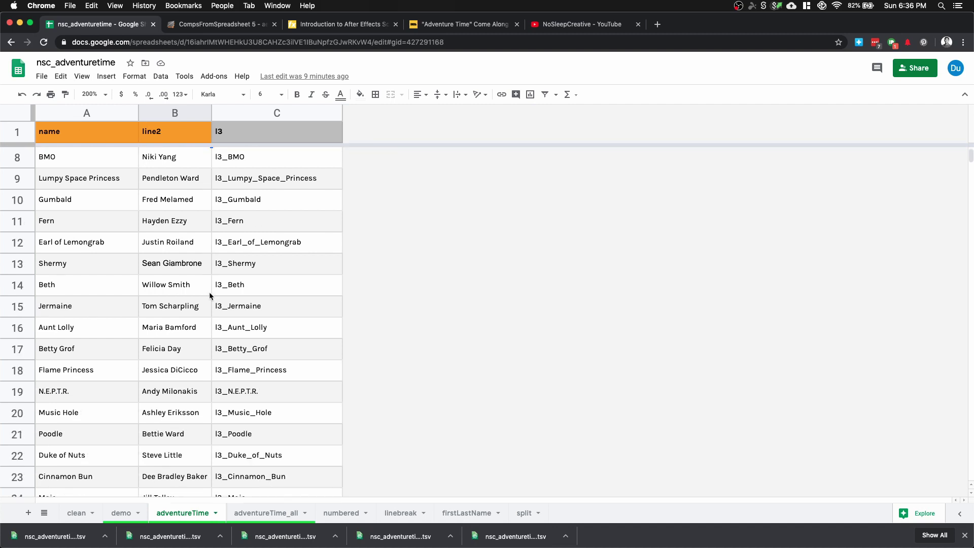
scroll(209, 291, up, 3)
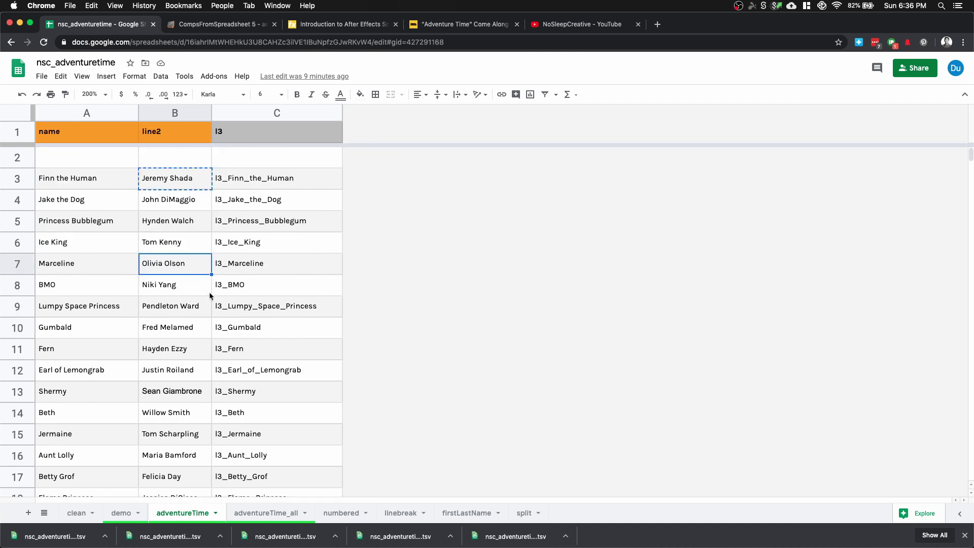
click(41, 76)
mouse_move(102, 193)
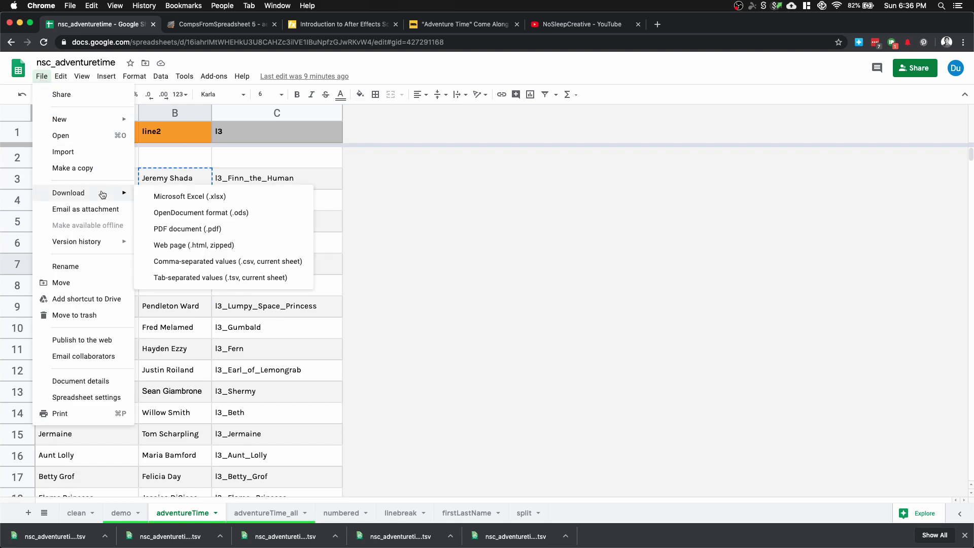
click(250, 278)
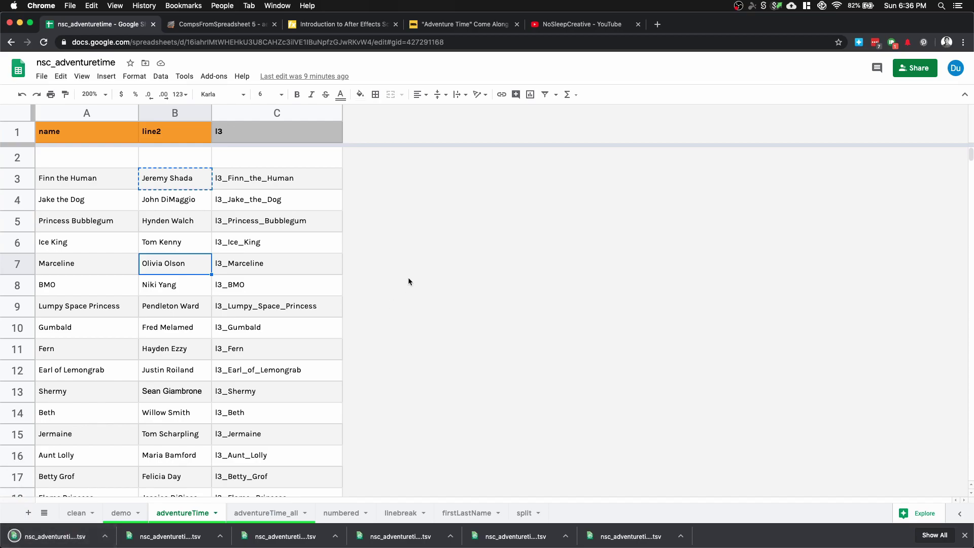
- Delete the l3_Finn_the_Human comp and view the l3 template at 0:00:02:03
key(super+Tab)
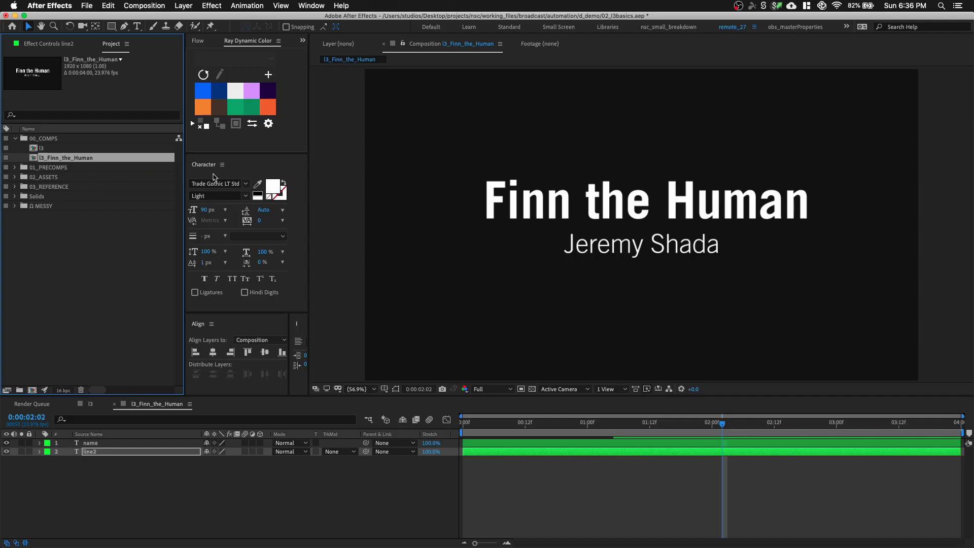
key(Delete)
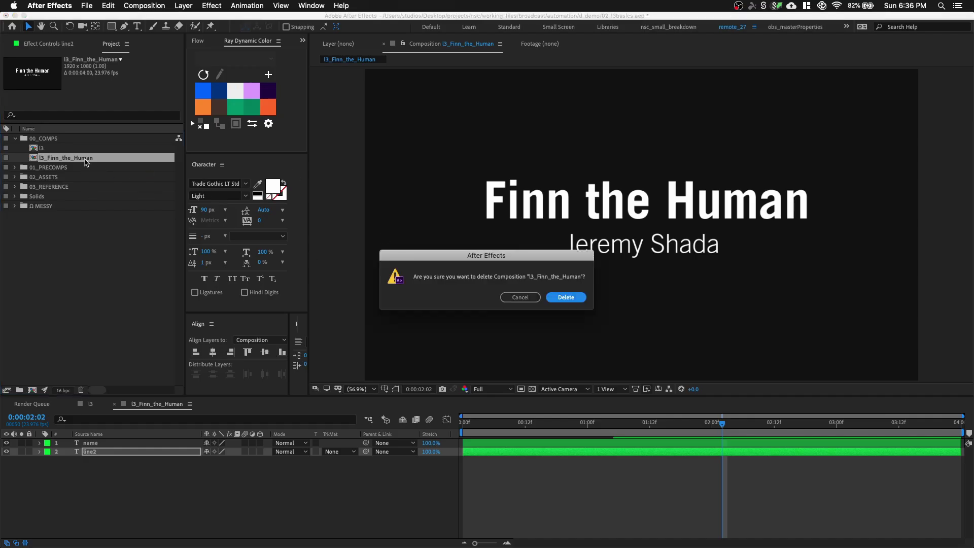
key(Return)
click(62, 148)
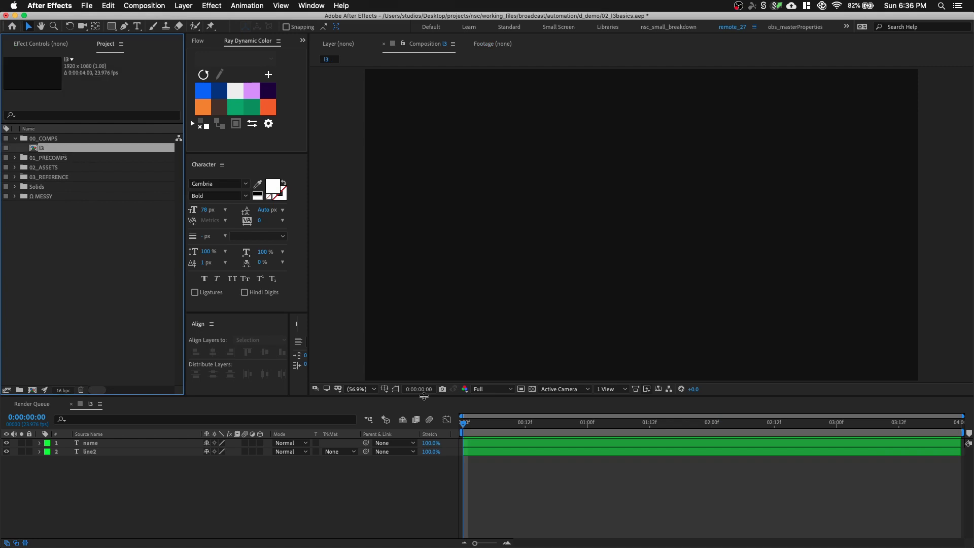
drag(573, 428, 729, 427)
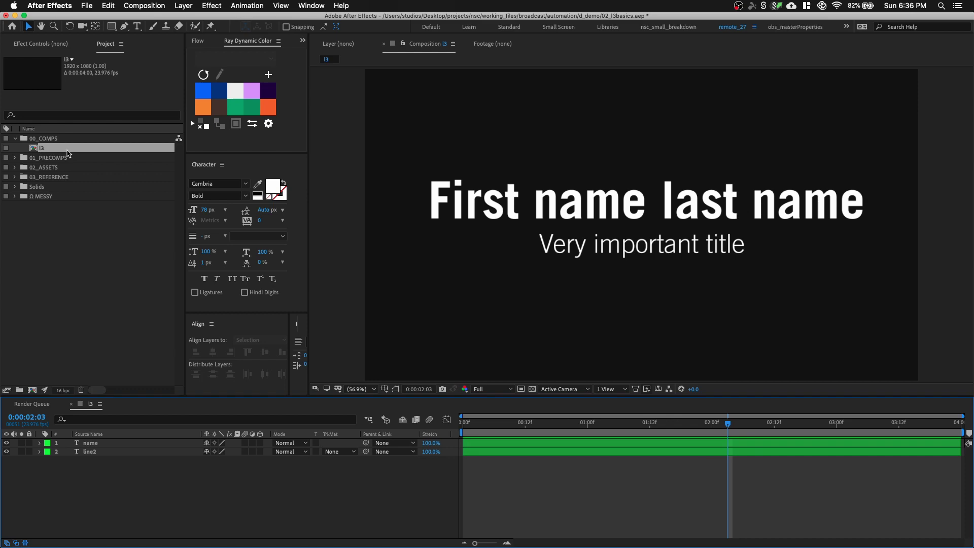
- Run the Version Comps v4.1.1.jsxbin script via Run Script File
click(87, 6)
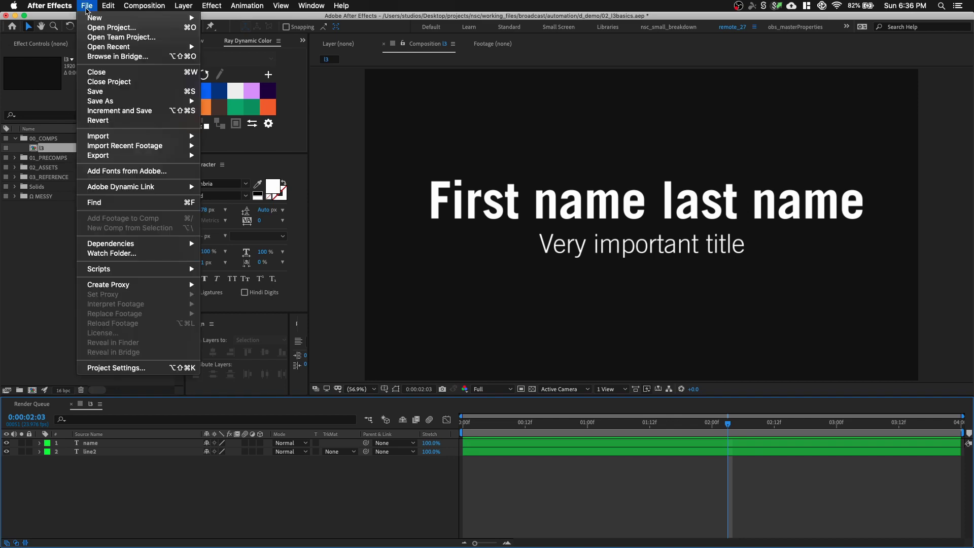
mouse_move(172, 269)
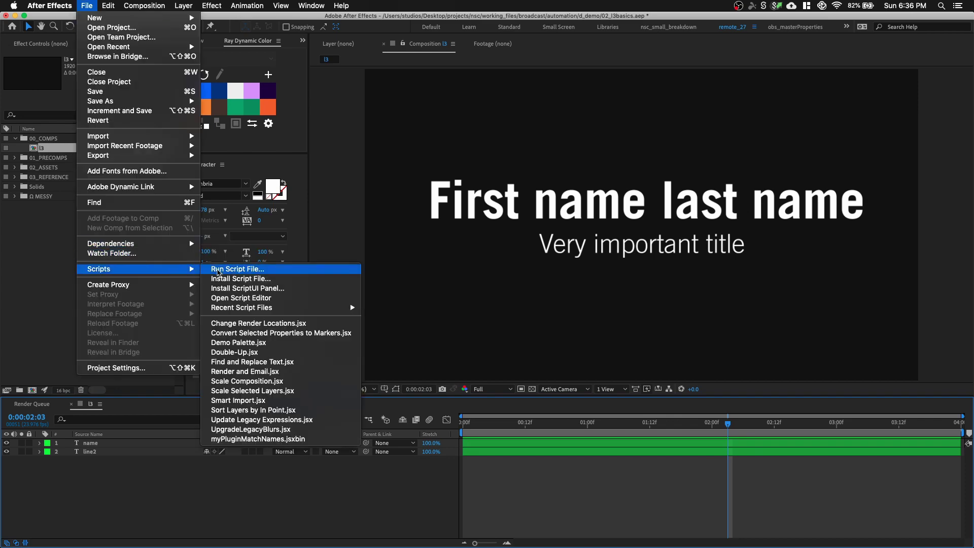
click(252, 270)
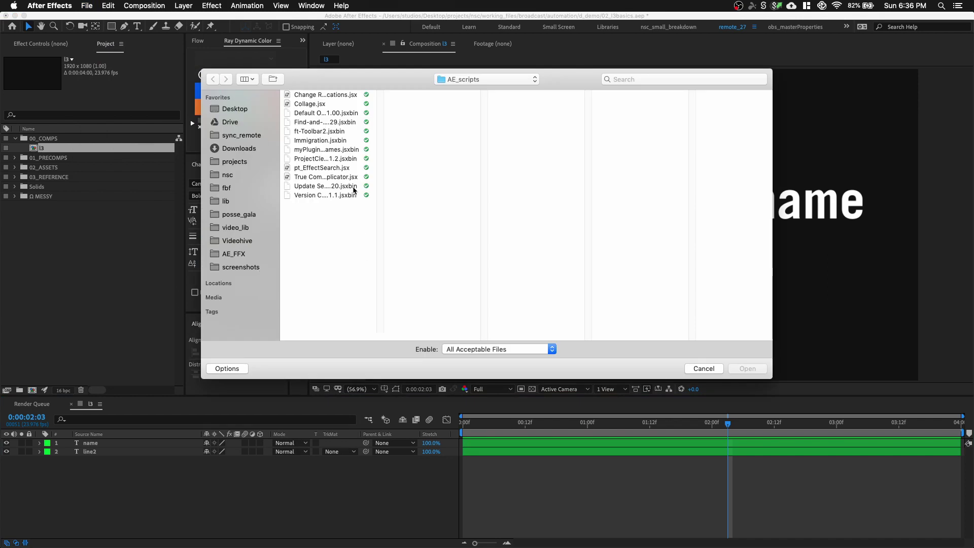
drag(378, 335, 479, 339)
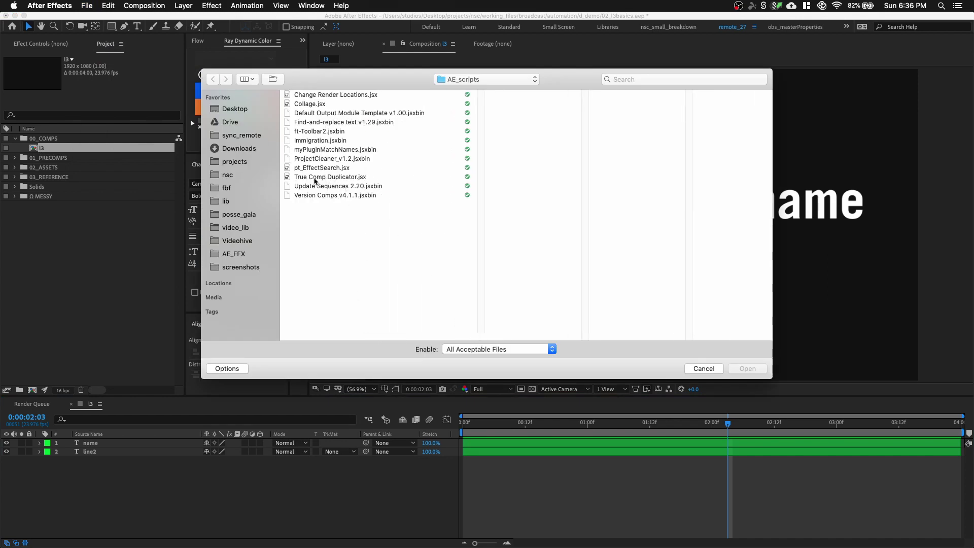
click(310, 198)
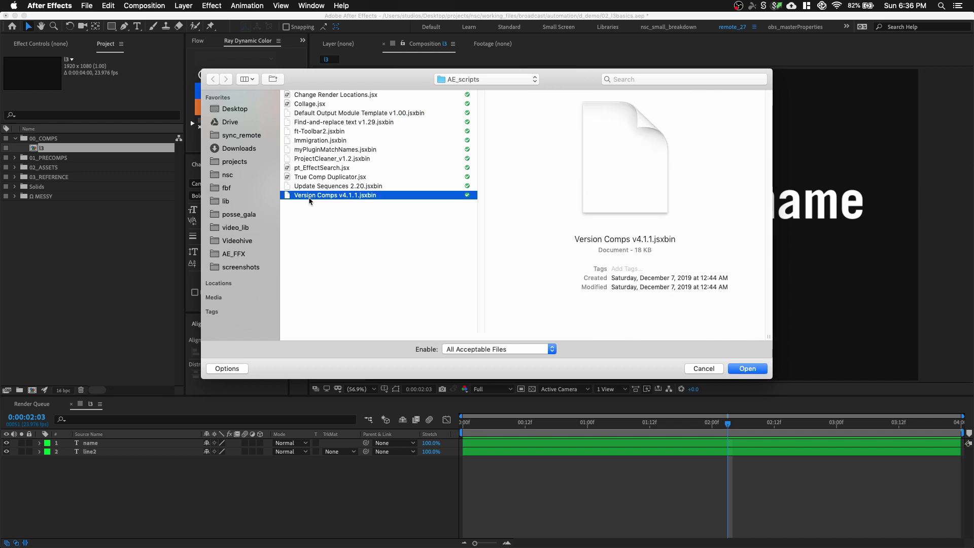
double_click(310, 196)
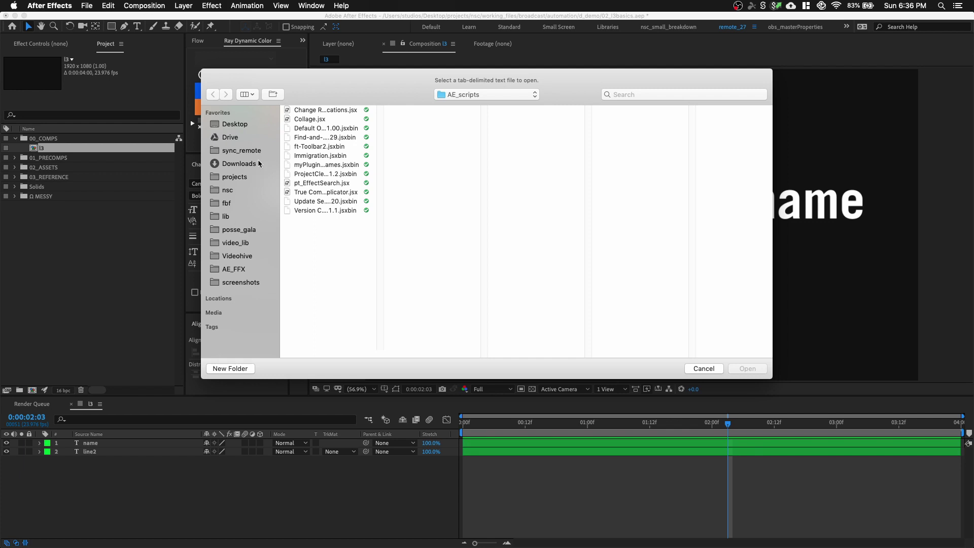
- Load adventureTime (5).tsv from Downloads to generate the character comps
click(259, 164)
drag(380, 351, 516, 358)
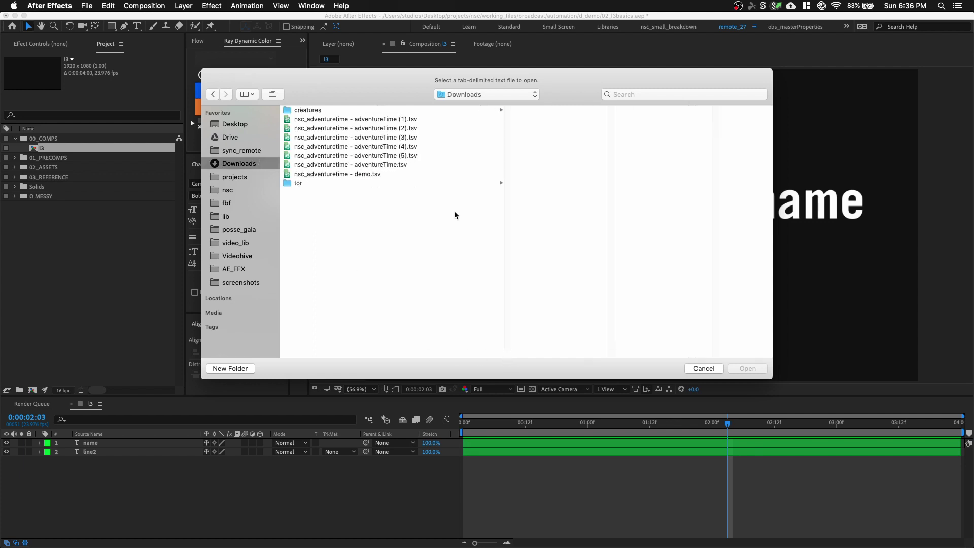
click(414, 156)
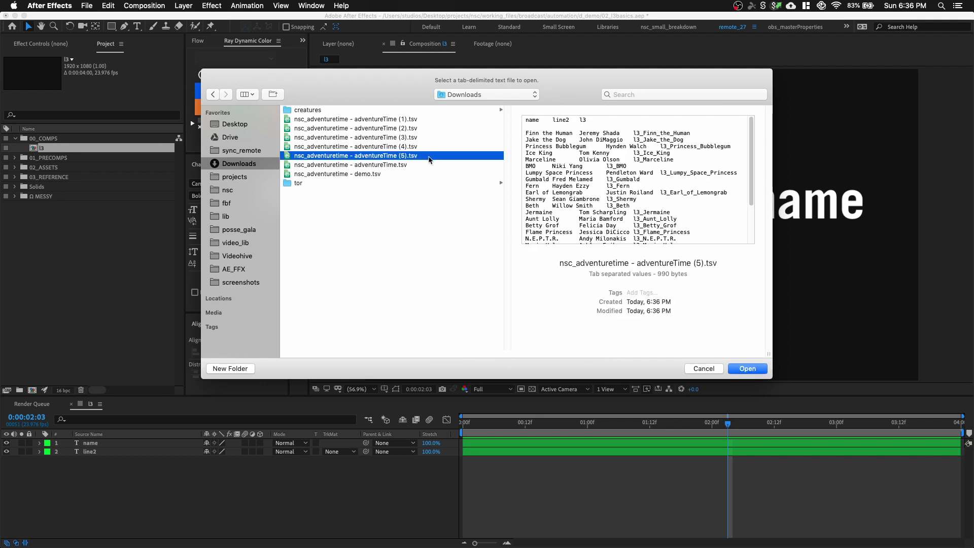
key(Return)
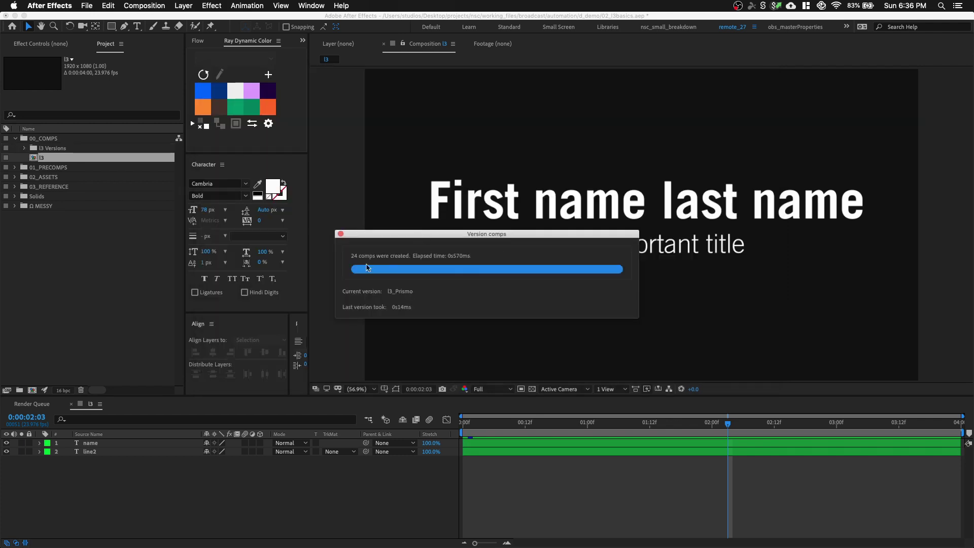
drag(394, 234, 449, 175)
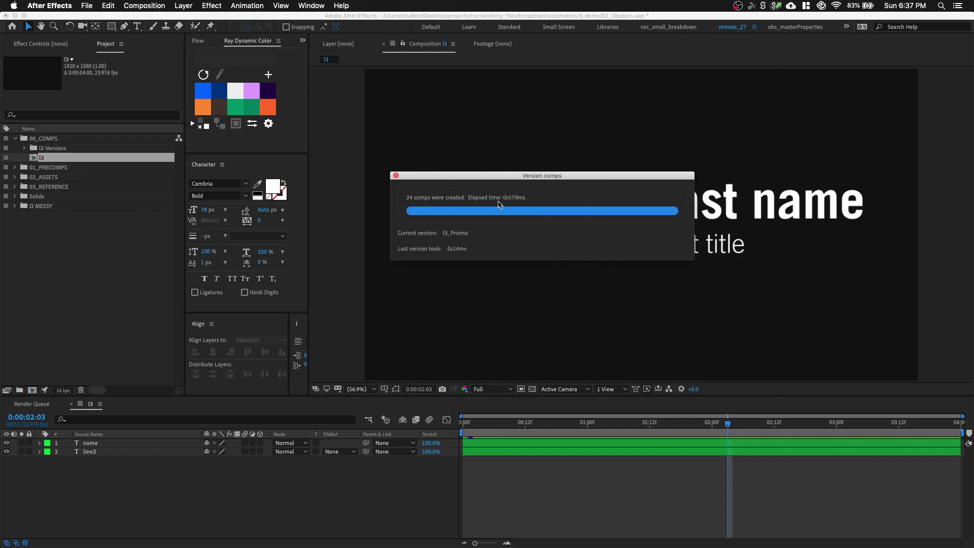
- Open the Finn, Gumbald, Lumpy Space Princess and Princess Bubblegum comps in l3 Versions to check them
click(395, 176)
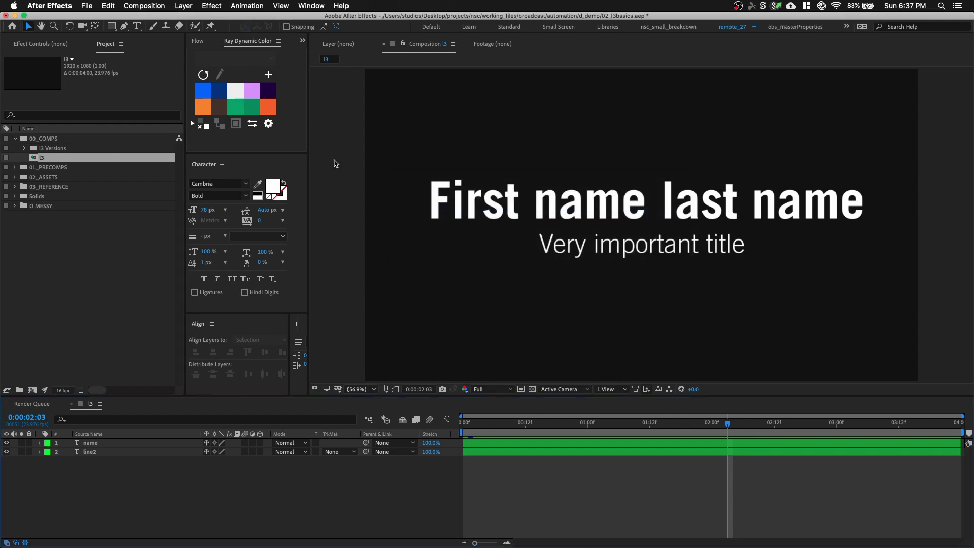
click(25, 147)
scroll(87, 216, down, 3)
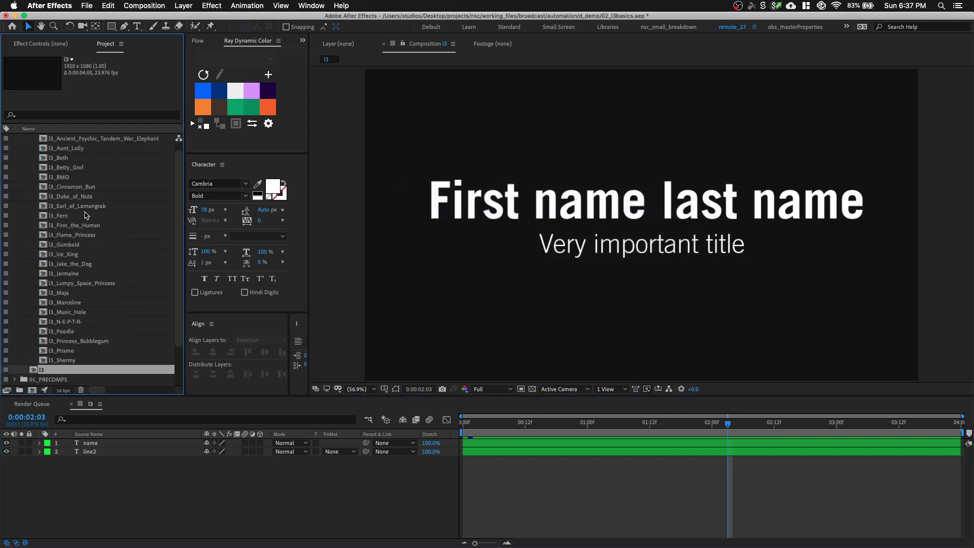
scroll(88, 213, up, 3)
click(66, 246)
double_click(66, 246)
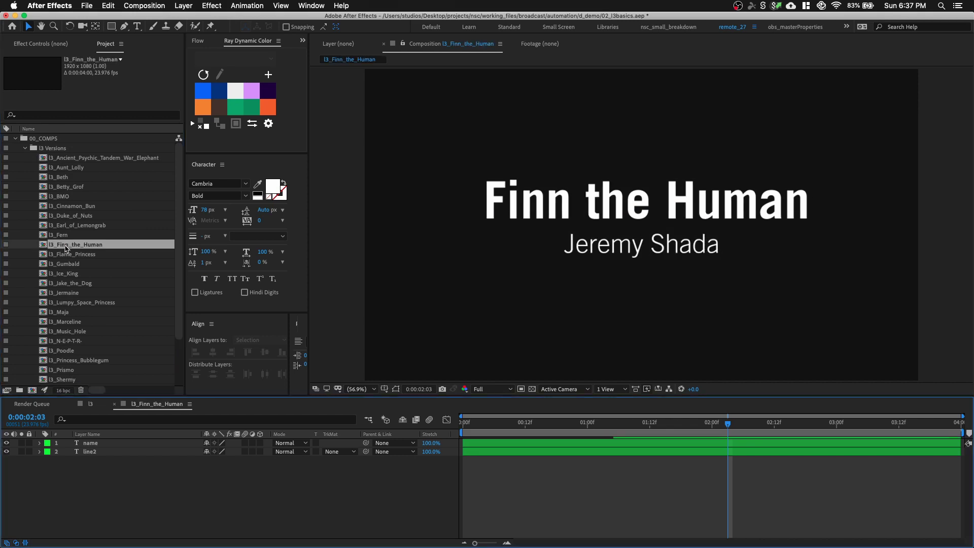
double_click(66, 264)
double_click(71, 304)
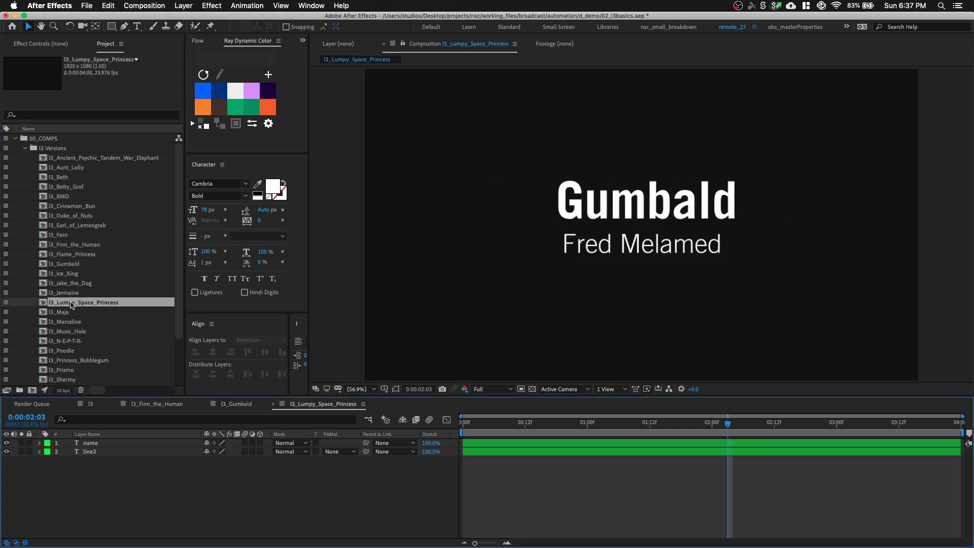
scroll(71, 304, down, 3)
click(71, 305)
double_click(72, 303)
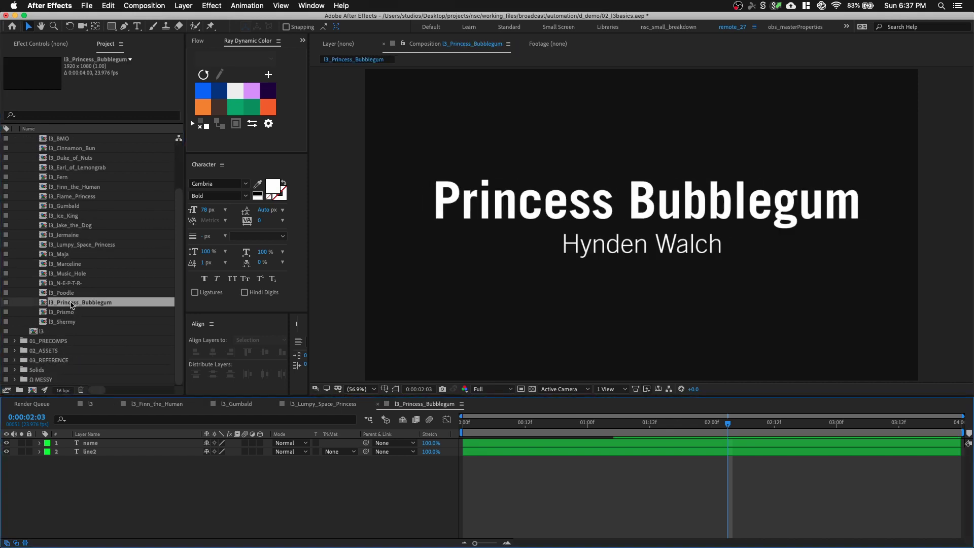
click(71, 321)
- Combine all selected l3 character comps into one new comp, l3_Shermy 2
scroll(76, 304, up, 3)
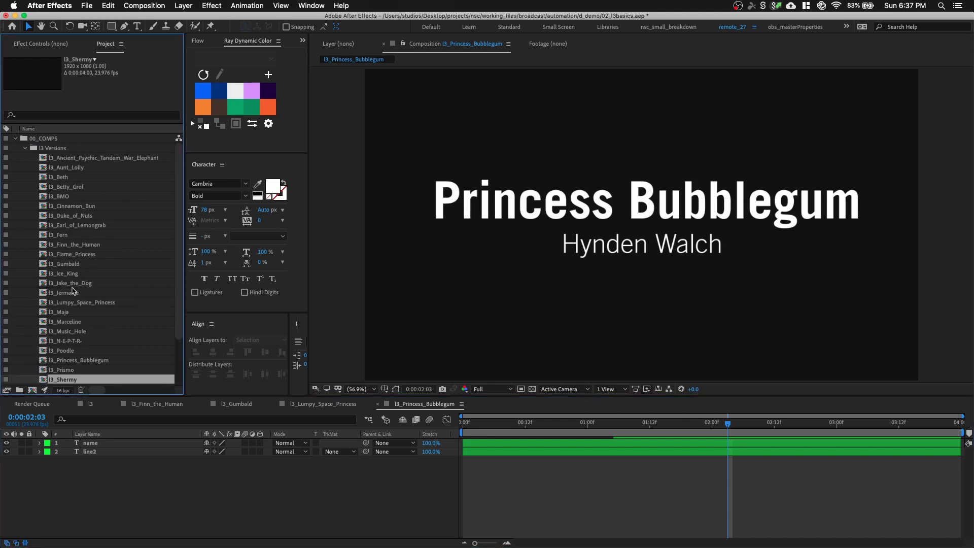
shift+click(88, 160)
drag(88, 162, 32, 391)
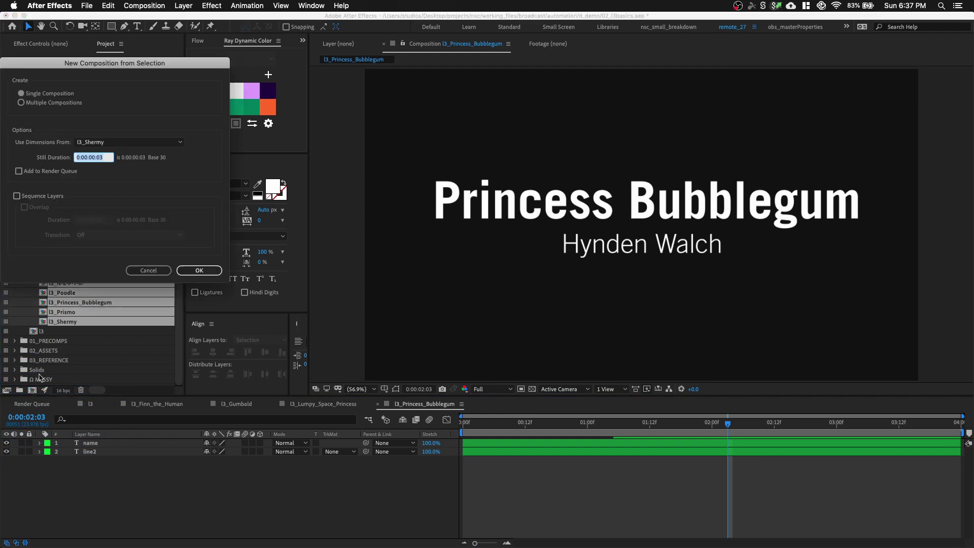
click(199, 270)
click(87, 6)
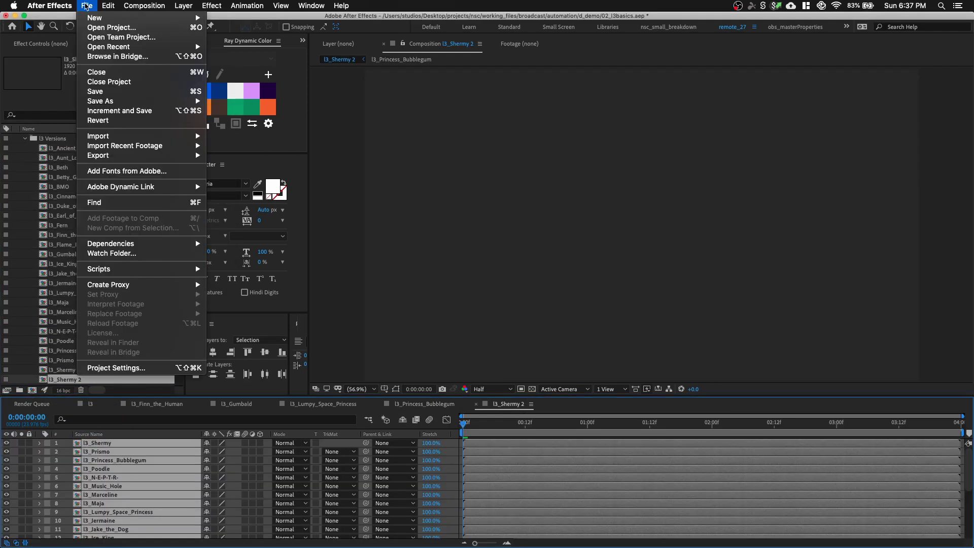
mouse_move(198, 272)
mouse_move(276, 310)
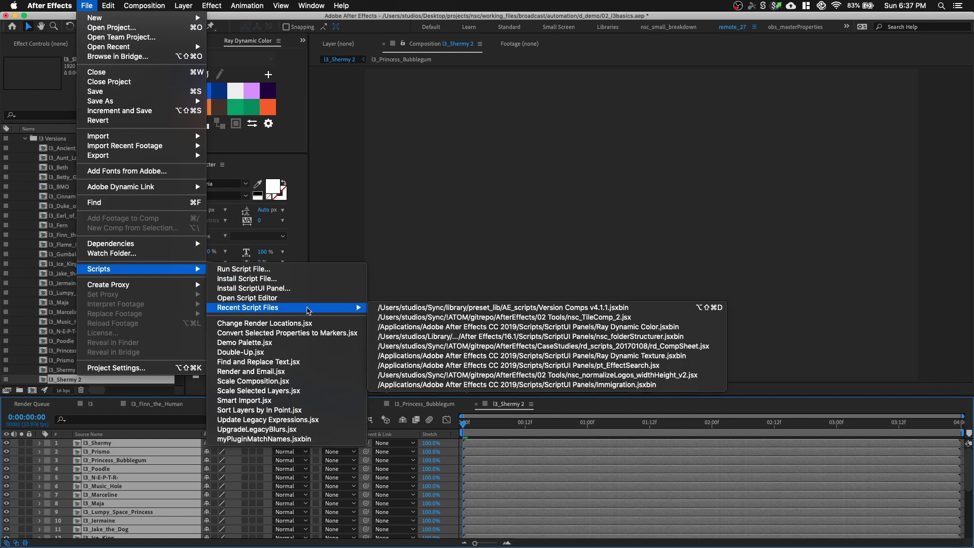
click(417, 317)
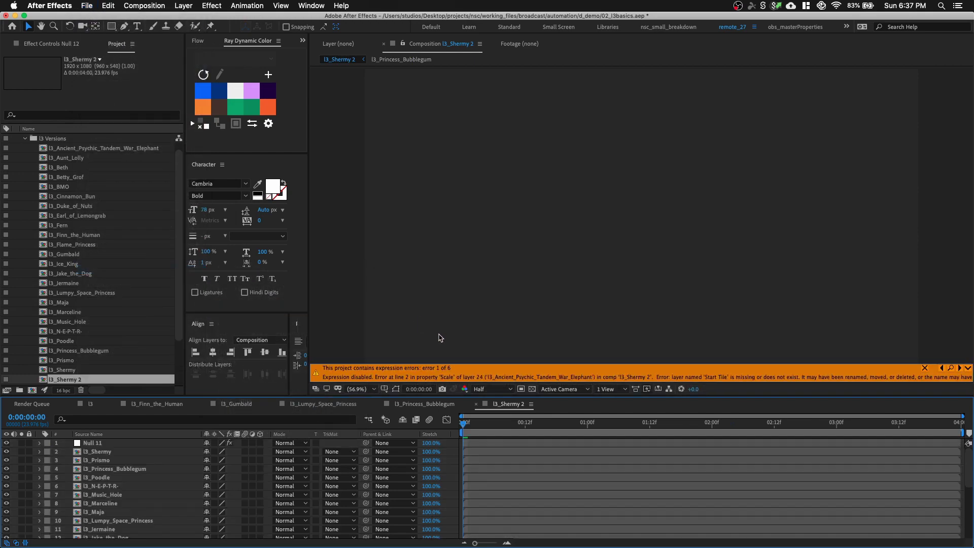
drag(479, 424, 728, 425)
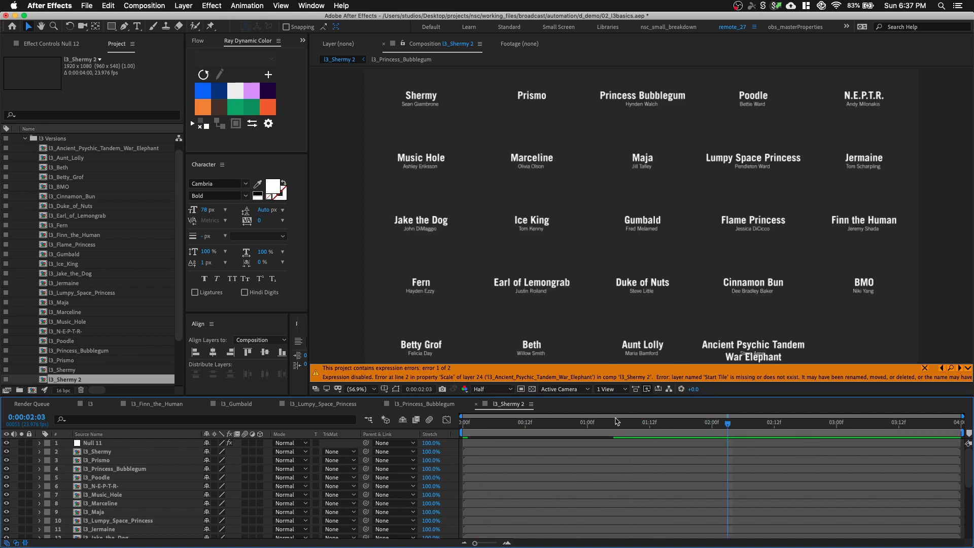
drag(523, 424, 426, 424)
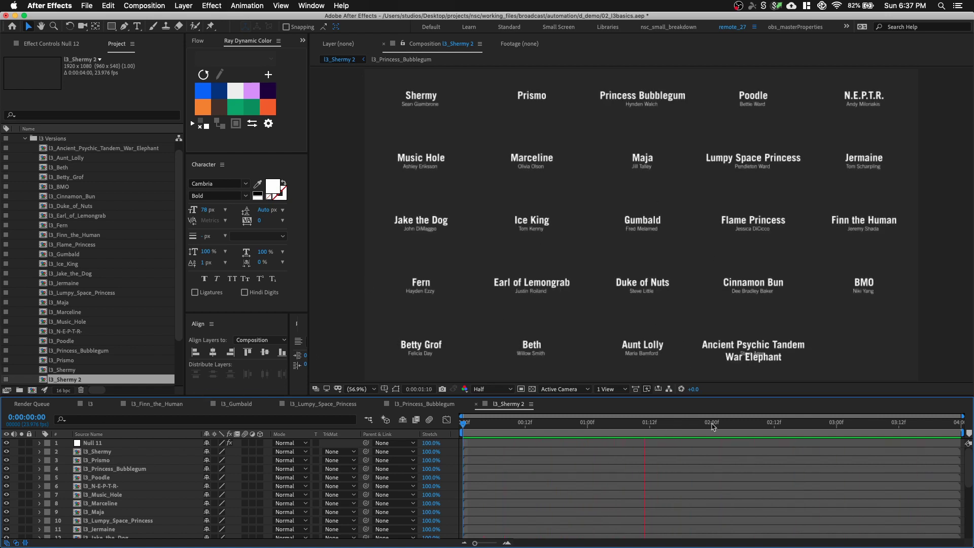
drag(697, 425, 738, 426)
drag(500, 427, 472, 423)
- Collapse l3 Versions, open the l3 template, and select its name and line2 text layers
scroll(125, 284, up, 1)
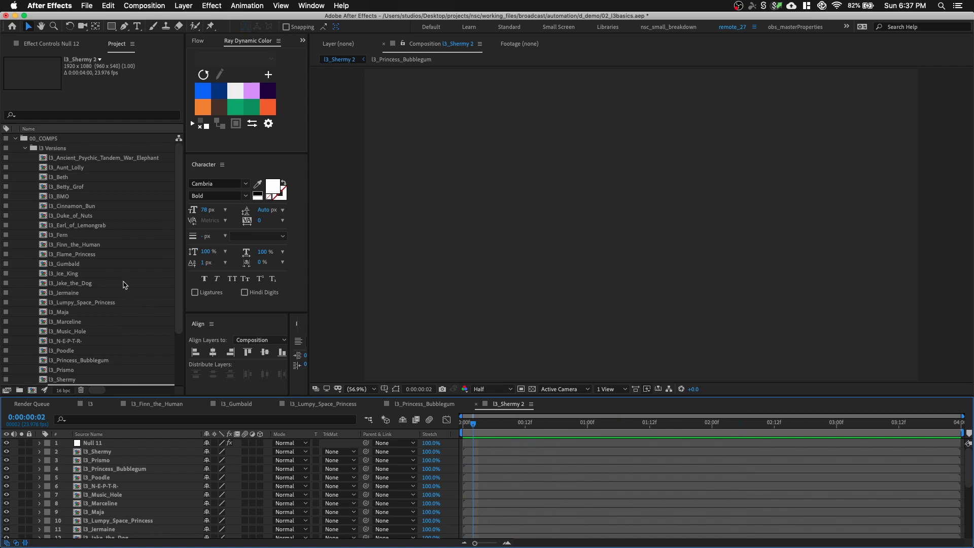
click(25, 148)
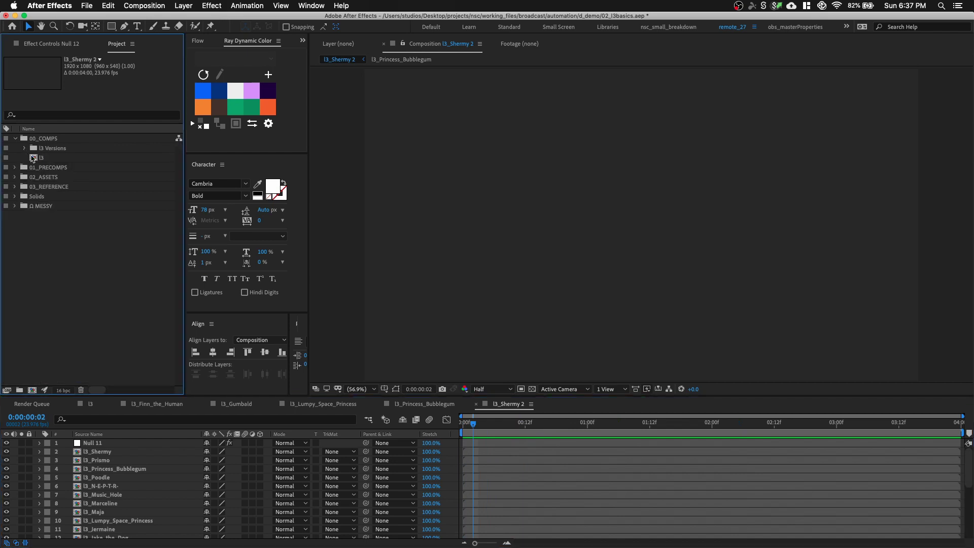
double_click(48, 161)
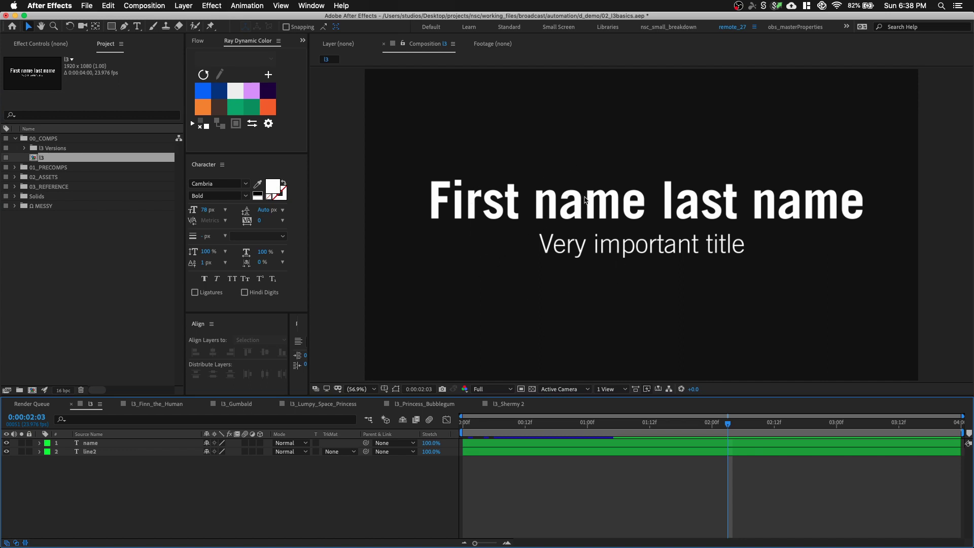
click(135, 445)
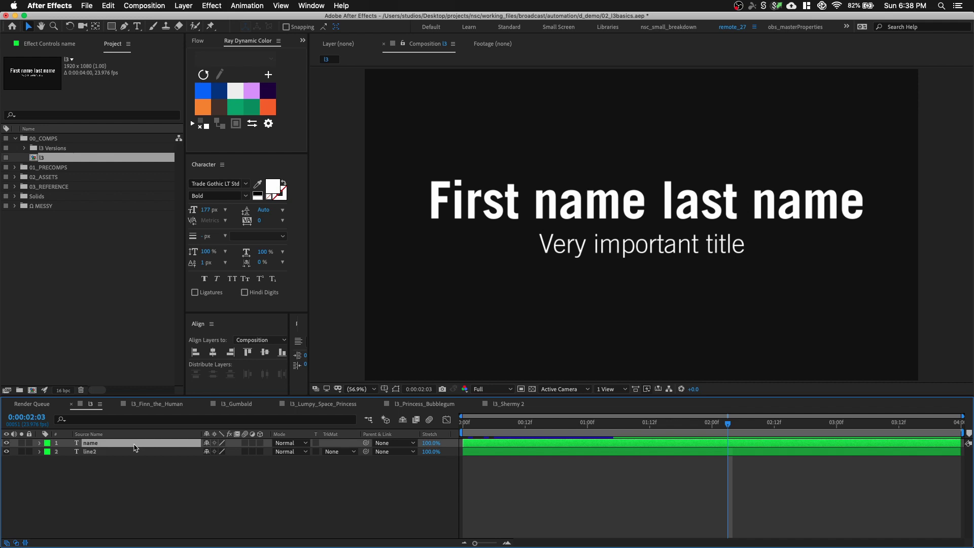
click(115, 465)
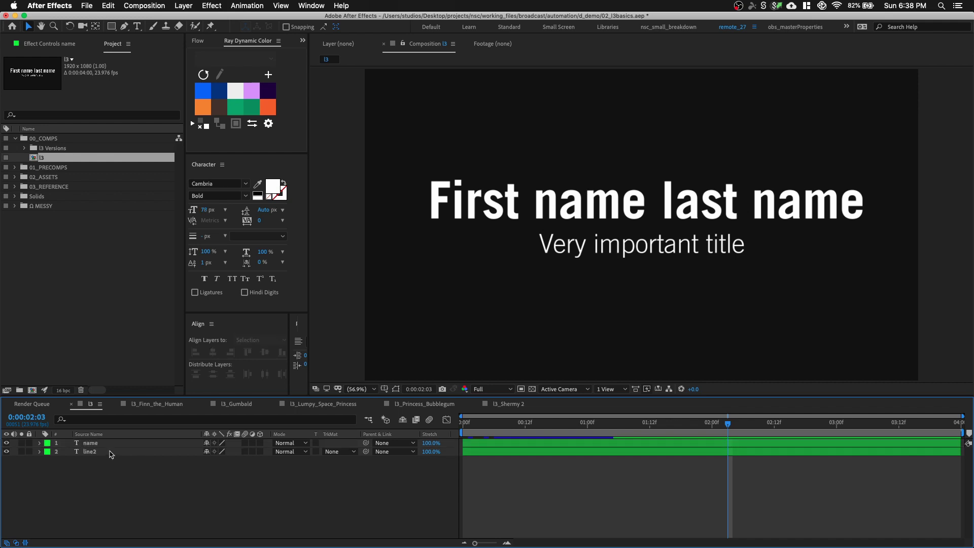
click(109, 445)
shift+click(109, 451)
click(109, 469)
- Compare the sheet's name header A1 against the template's name layer in After Effects
key(super+Tab)
click(71, 196)
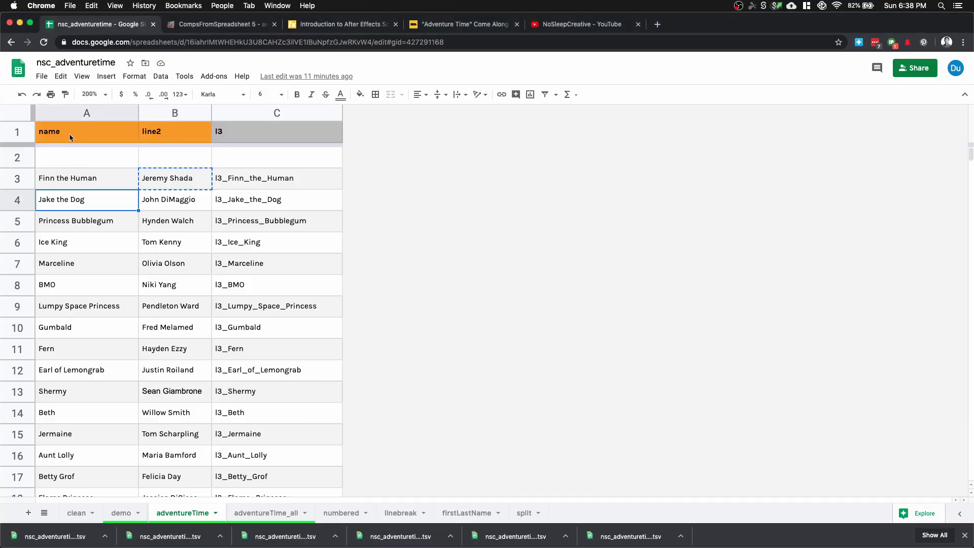
click(8, 139)
click(84, 140)
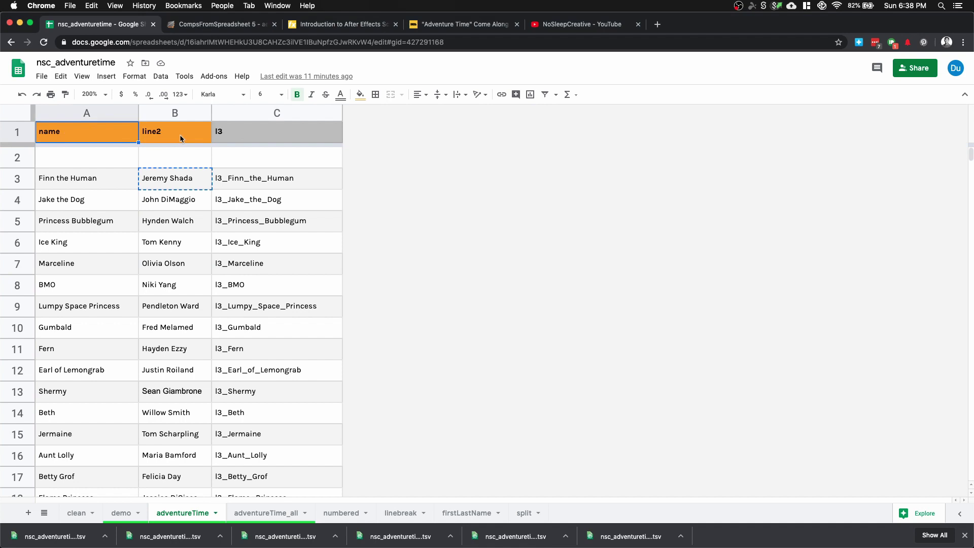
click(85, 198)
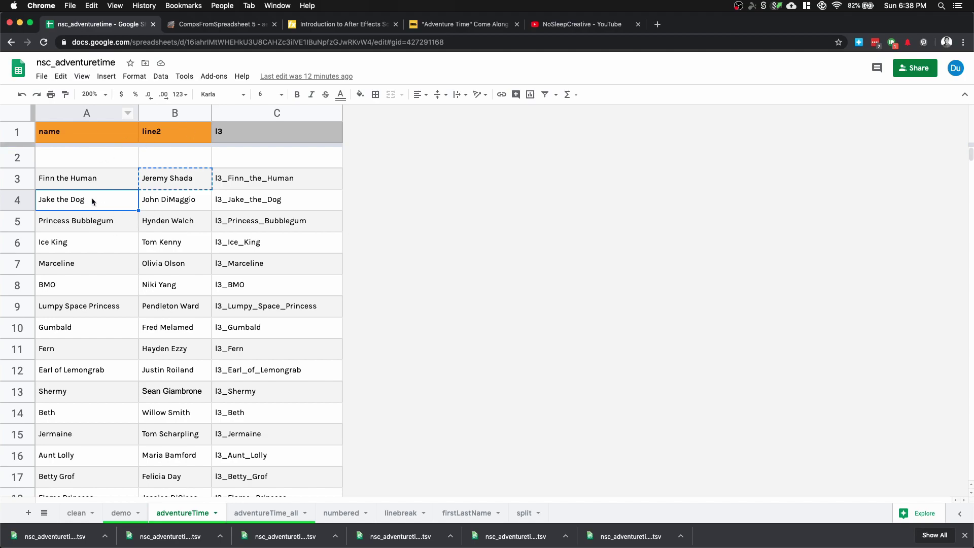
key(super+Tab)
click(118, 443)
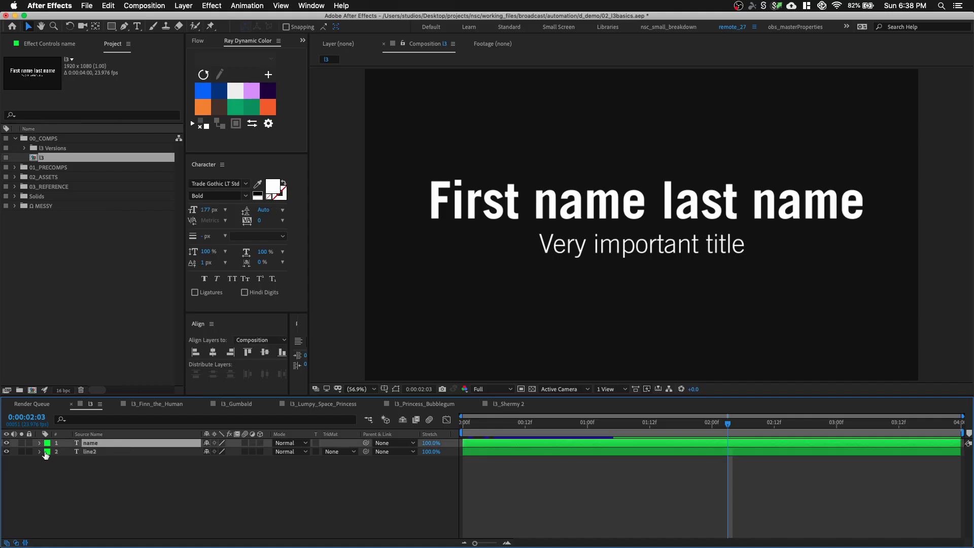
key(super+Tab)
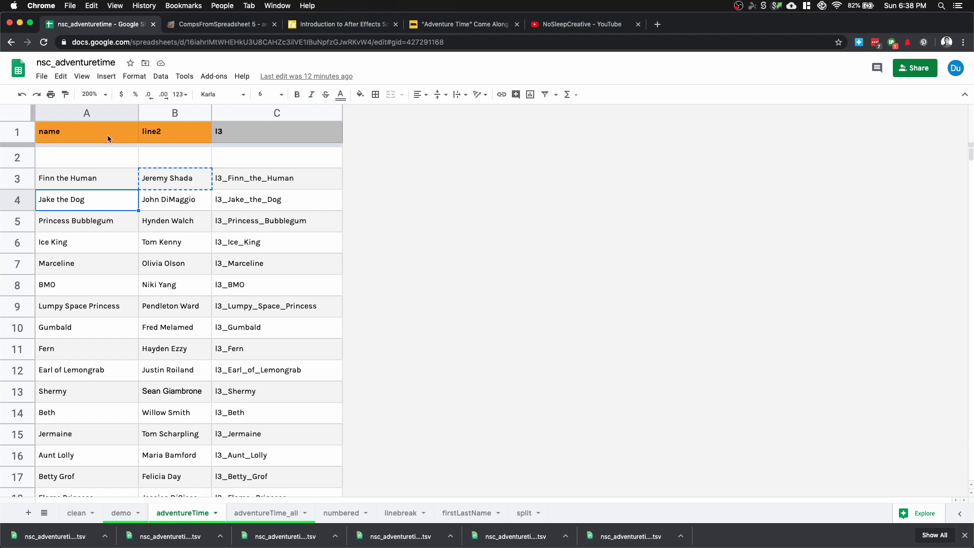
click(89, 134)
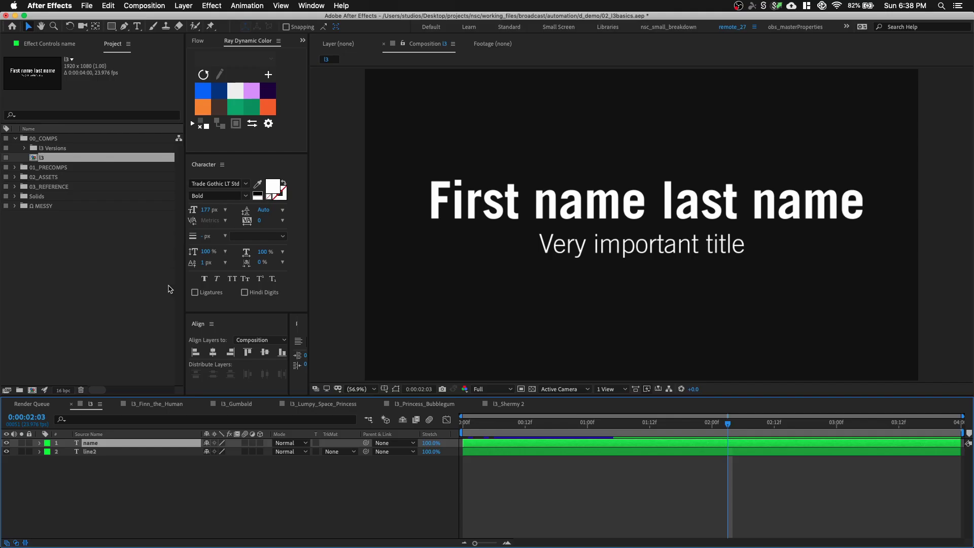
key(super+Tab)
key(super+Tab)
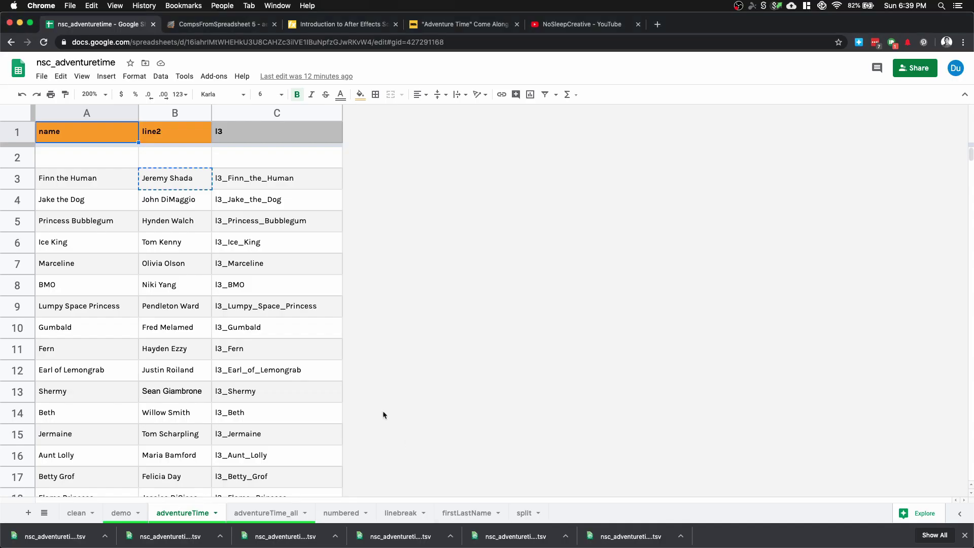
- Read through the CompsFromSpreadsheet 5 product page, then view the Introduction to After Effects Scripting course
click(239, 28)
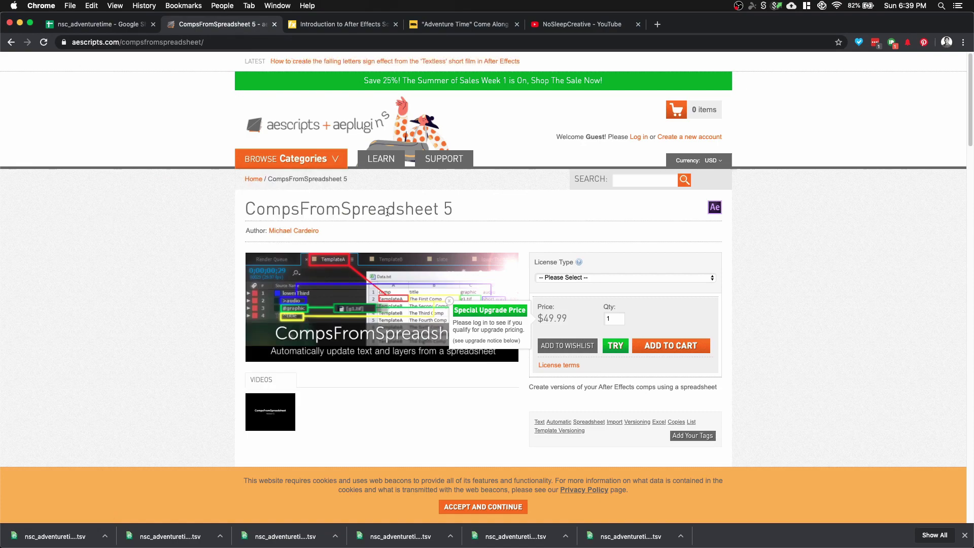
scroll(312, 330, down, 5)
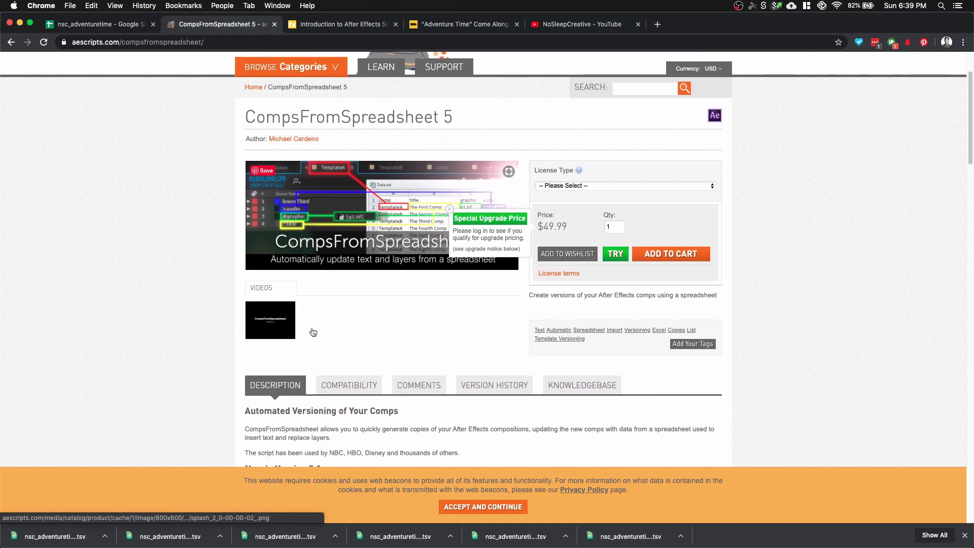
scroll(312, 330, down, 8)
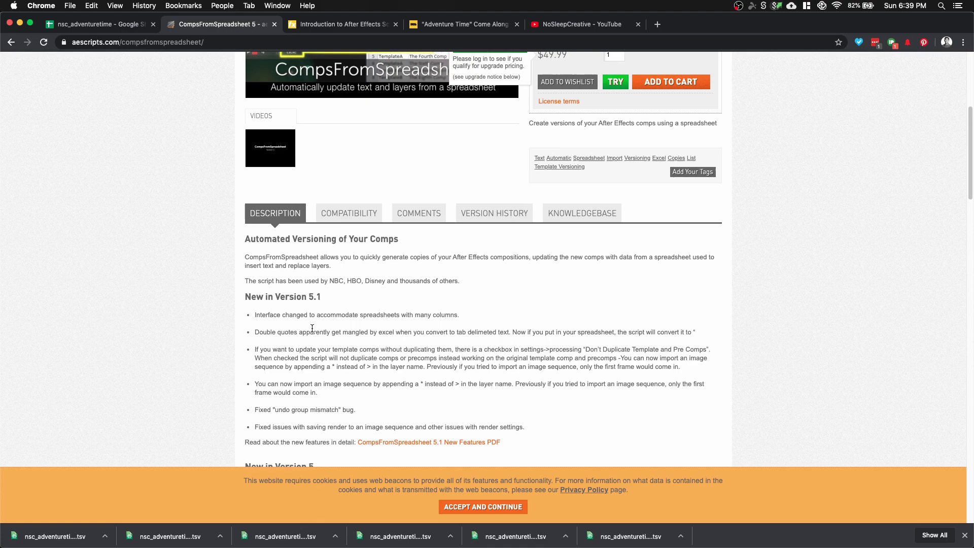
scroll(313, 329, up, 5)
scroll(313, 329, down, 15)
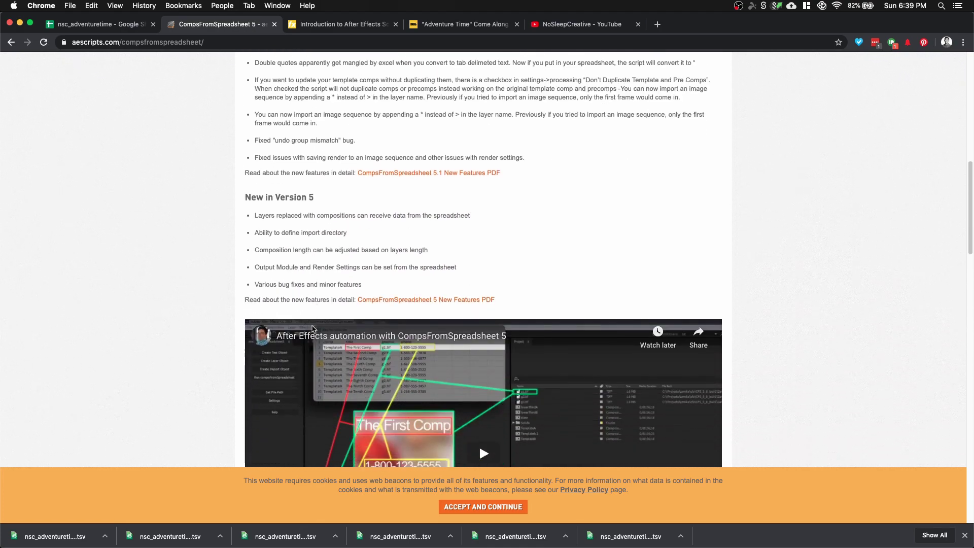
scroll(314, 329, down, 1)
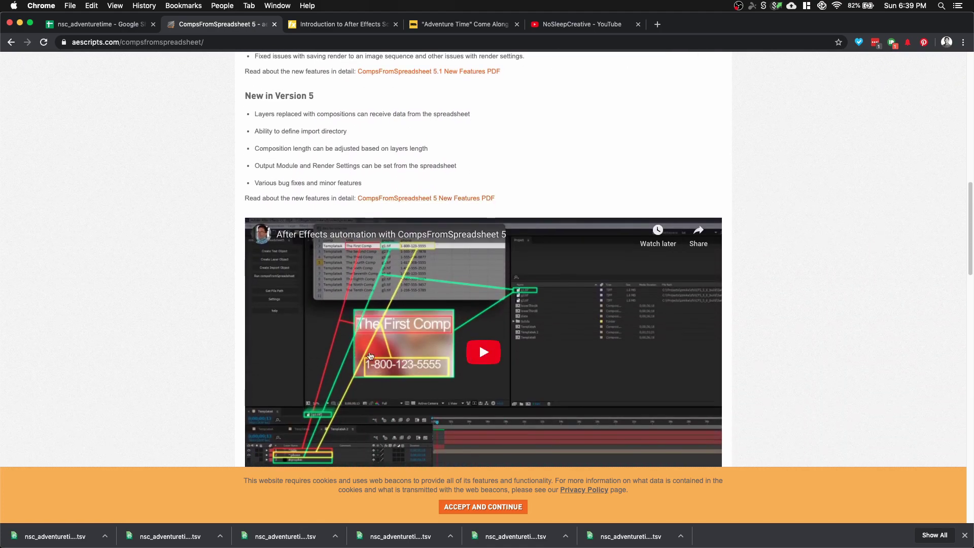
scroll(369, 345, up, 15)
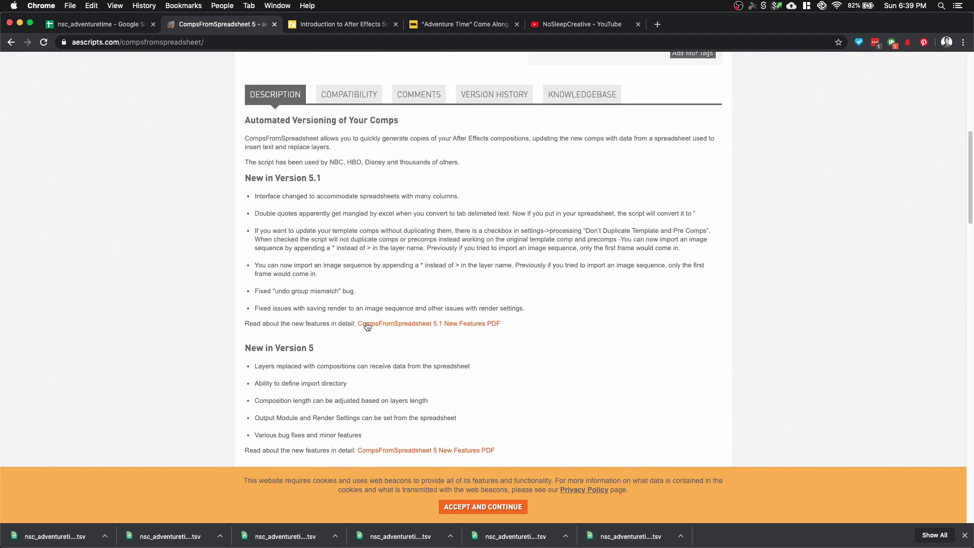
scroll(367, 326, up, 12)
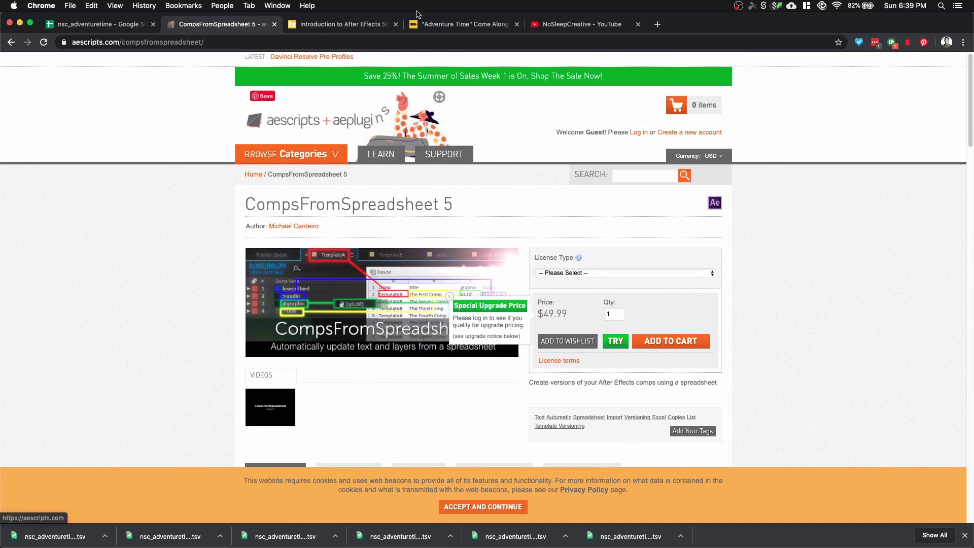
click(355, 26)
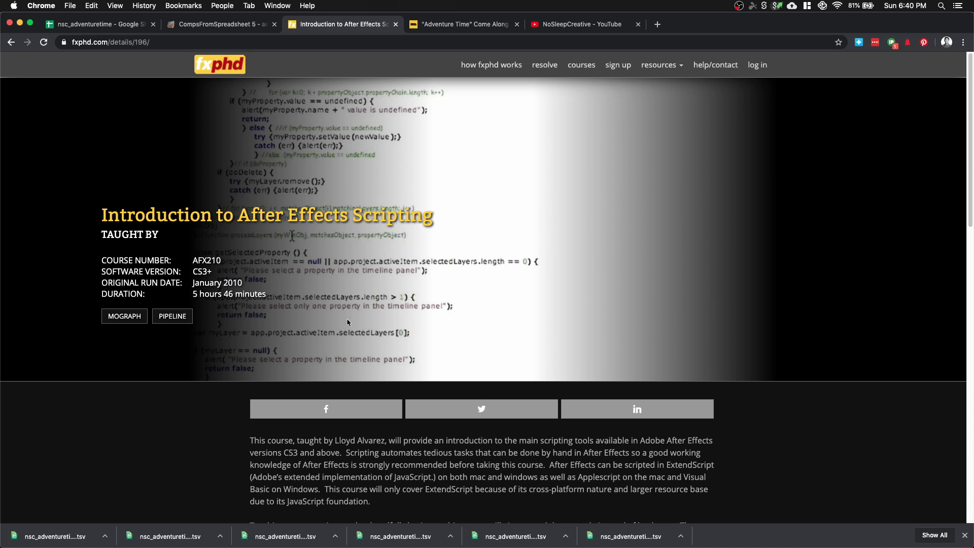
- Go back from the course page to the nsc_adventuretime Google Sheets tab
scroll(383, 384, down, 1)
scroll(383, 384, up, 1)
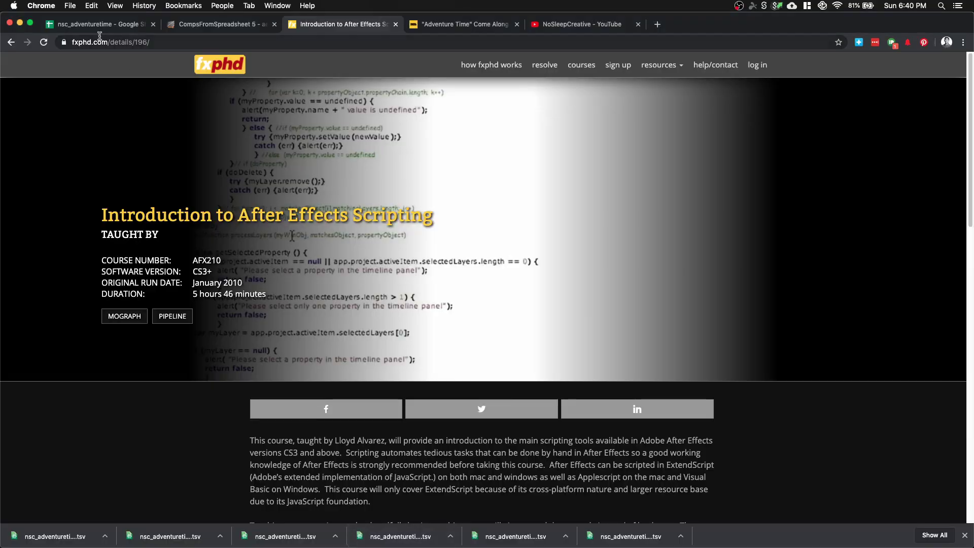
click(100, 24)
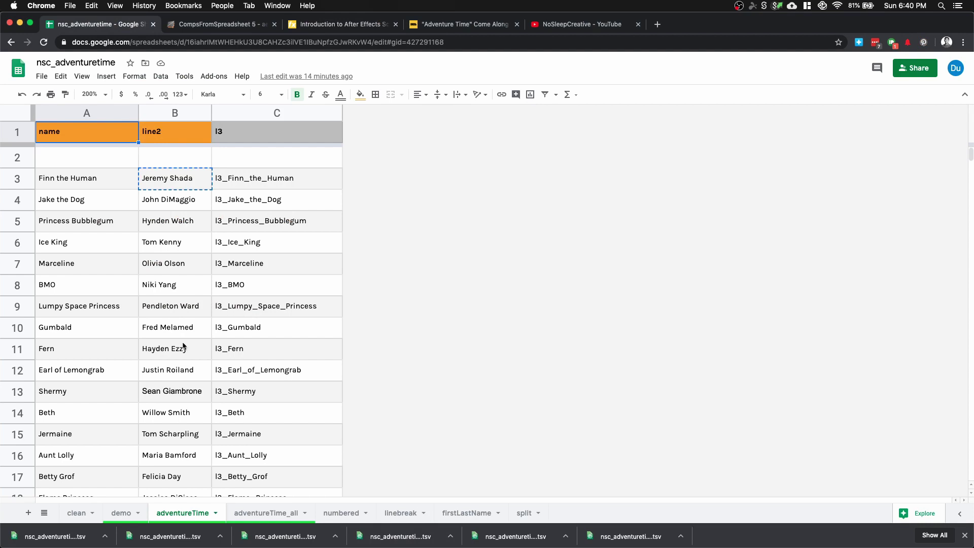
- Scroll through the sheet to review the character and actor rows
scroll(185, 348, down, 3)
scroll(184, 349, up, 3)
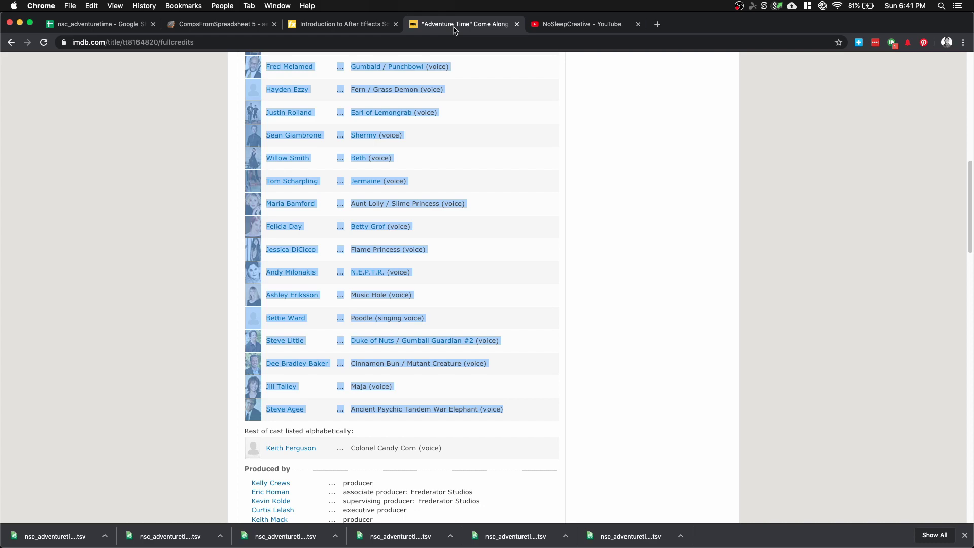
- Select the IMDb cast rows from the first actor down to Ancient Psychic Tandem War Elephant
scroll(407, 131, up, 15)
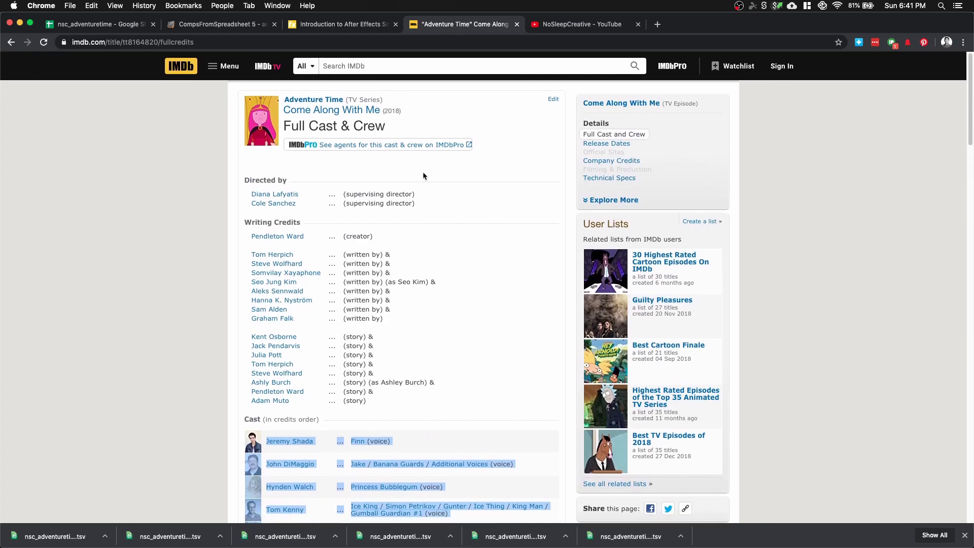
click(424, 172)
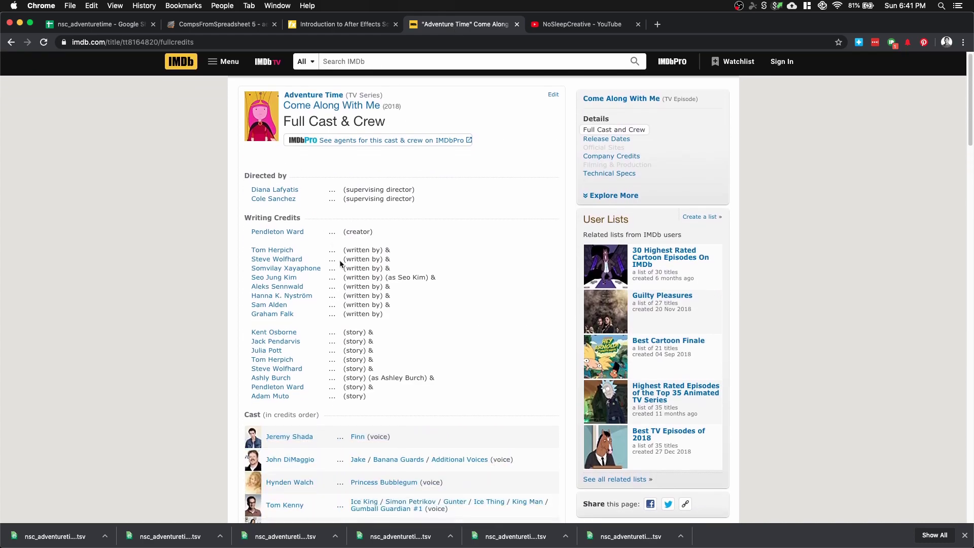
scroll(319, 369, down, 5)
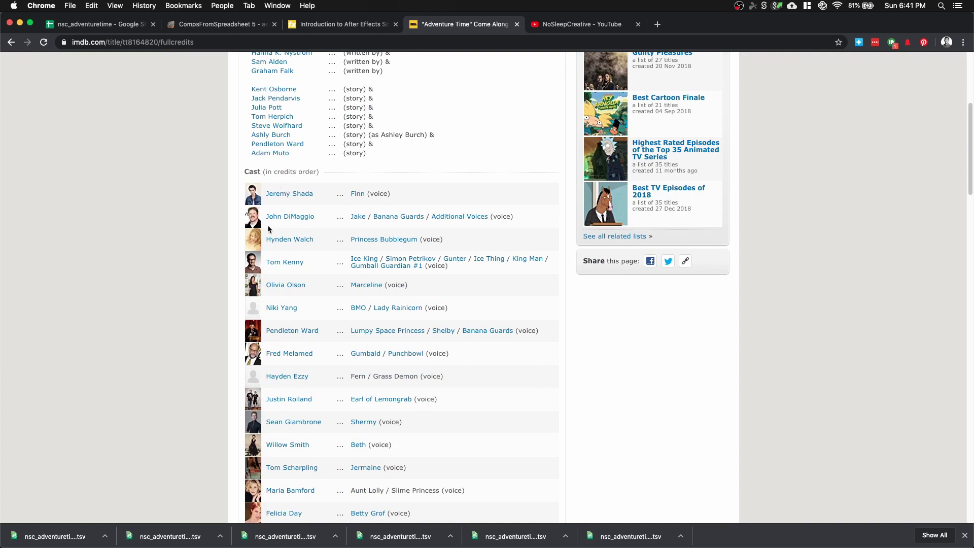
scroll(268, 230, down, 3)
scroll(337, 306, up, 2)
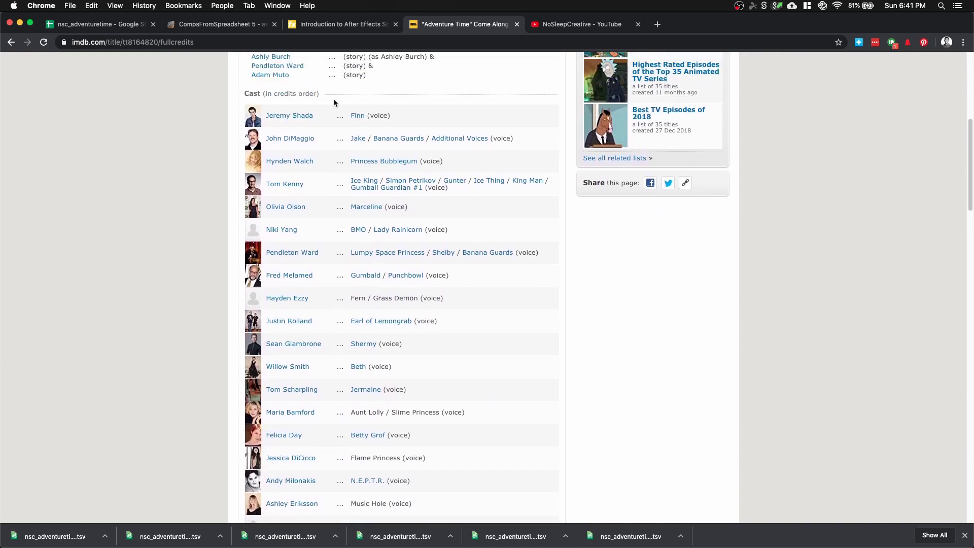
scroll(323, 187, down, 2)
scroll(324, 188, up, 3)
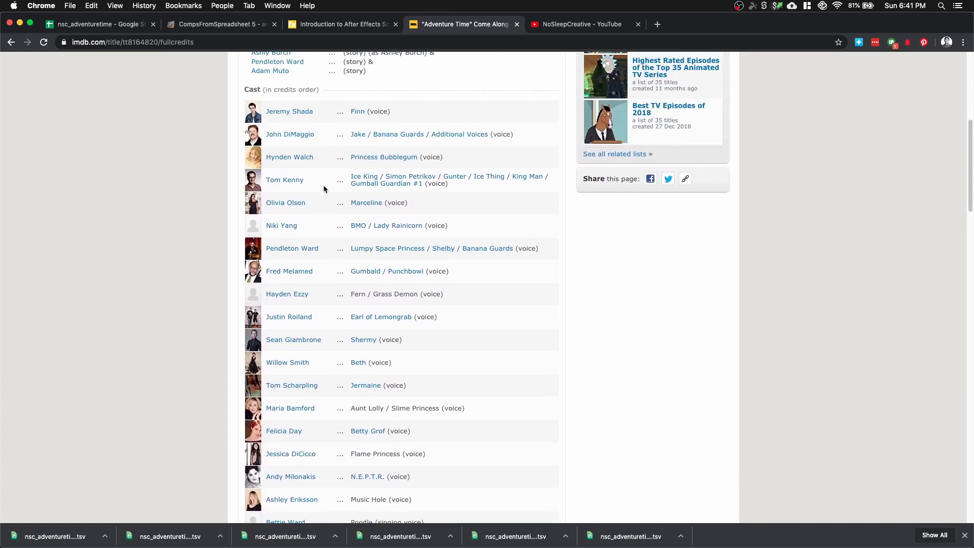
drag(264, 138, 522, 438)
scroll(433, 458, down, 4)
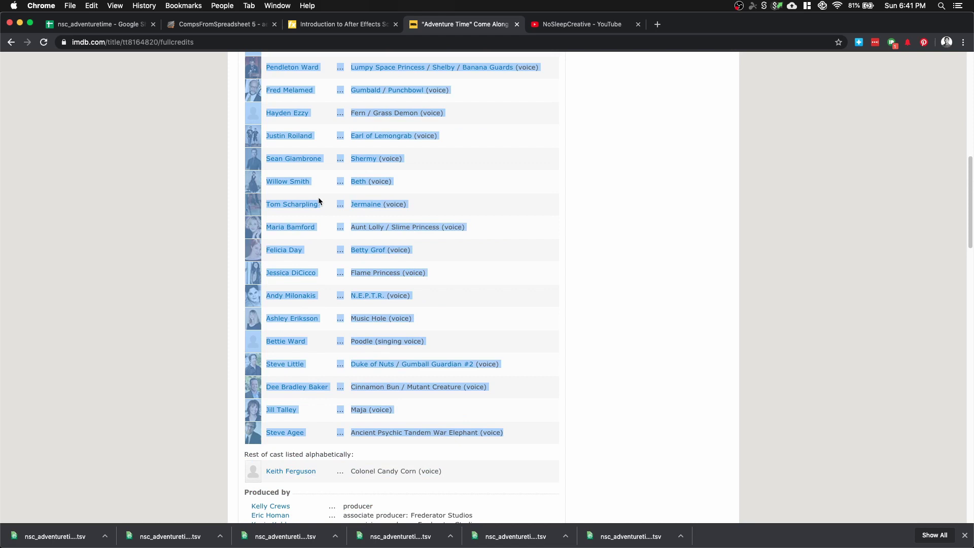
- Paste the copied IMDb cast list into cell A1 of the clean sheet
click(74, 26)
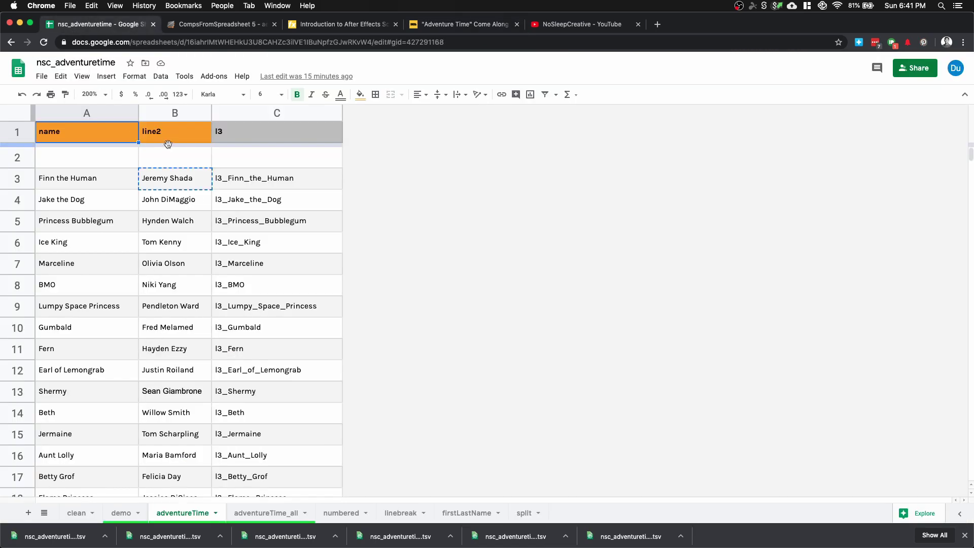
click(77, 513)
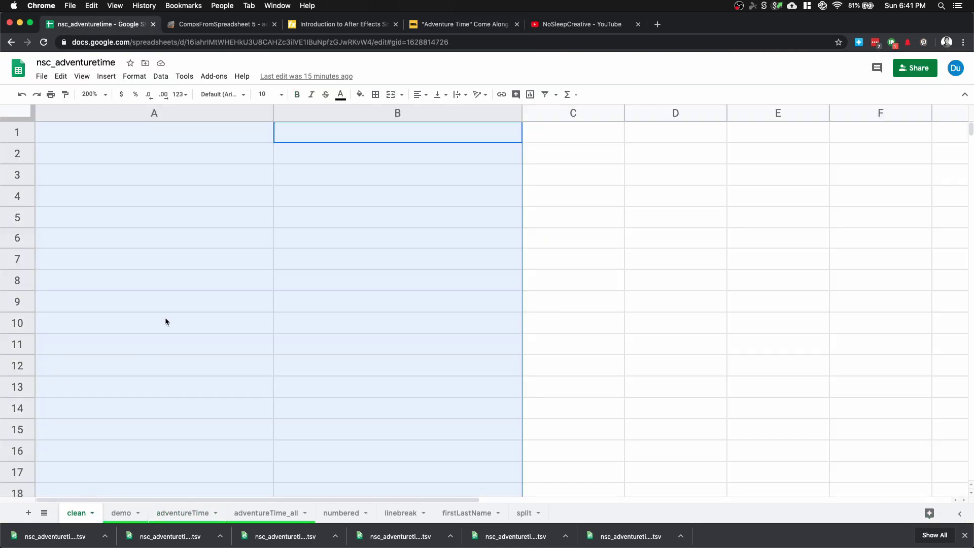
click(203, 281)
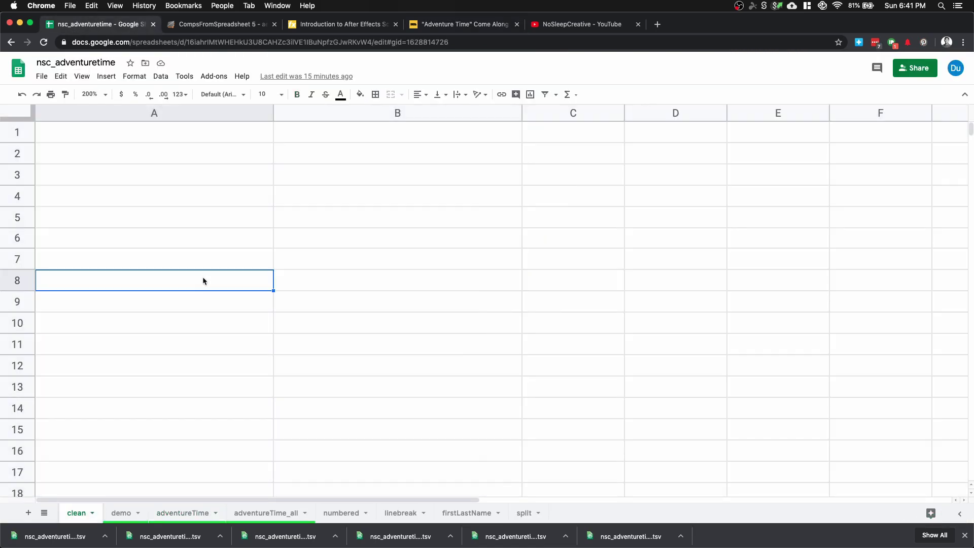
click(235, 131)
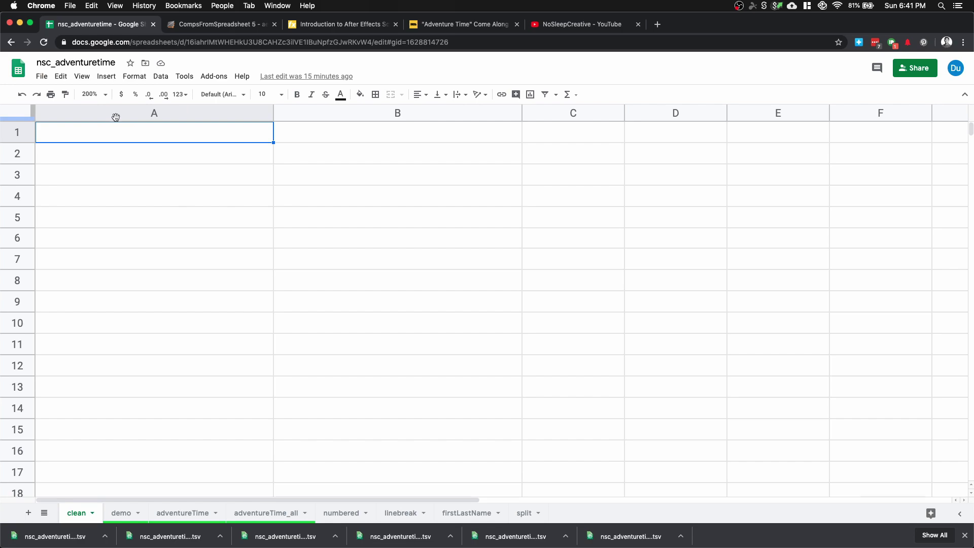
key(cmd+v)
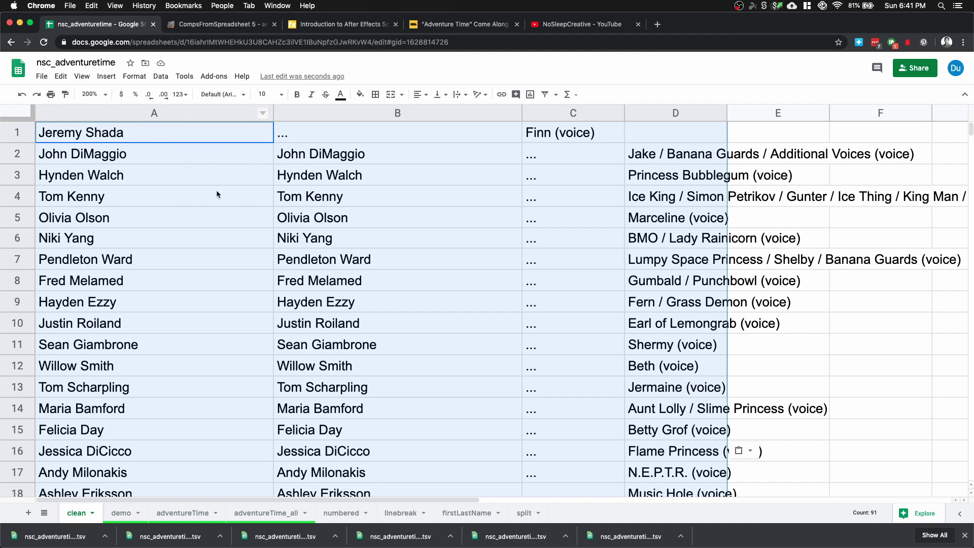
- Set the sheet zoom to 125% and select column B
click(94, 95)
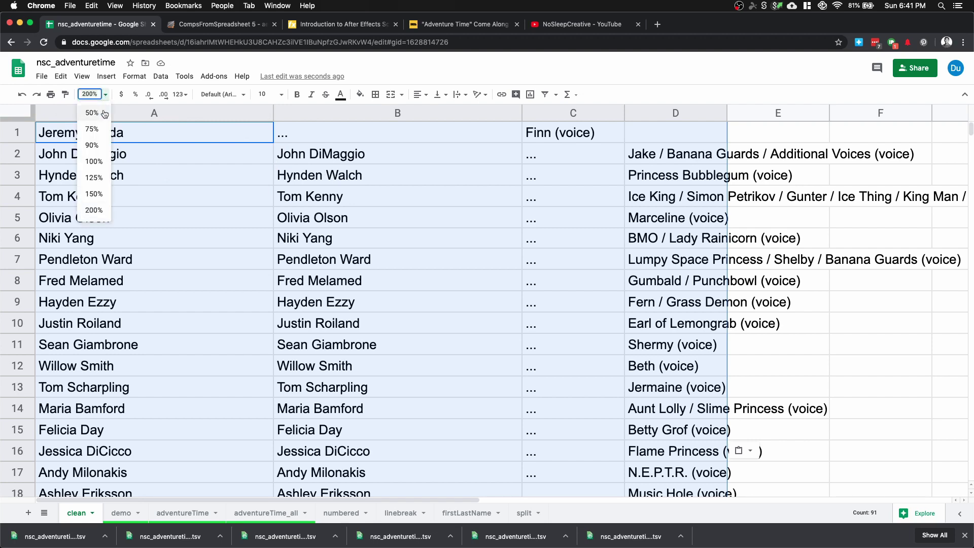
click(102, 182)
click(210, 158)
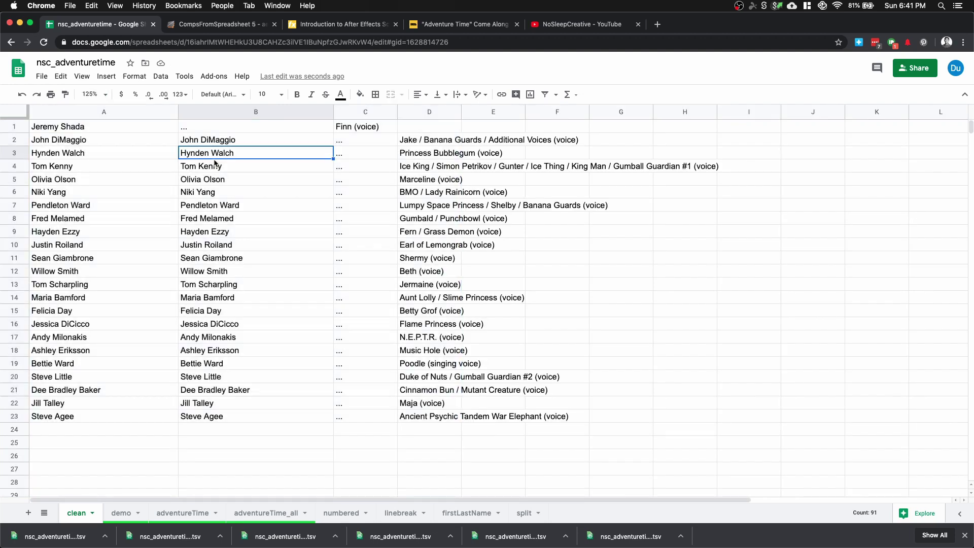
click(215, 112)
- Delete the duplicate actor-name column and move 'Finn (voice)' from B1 to C1
right_click(215, 112)
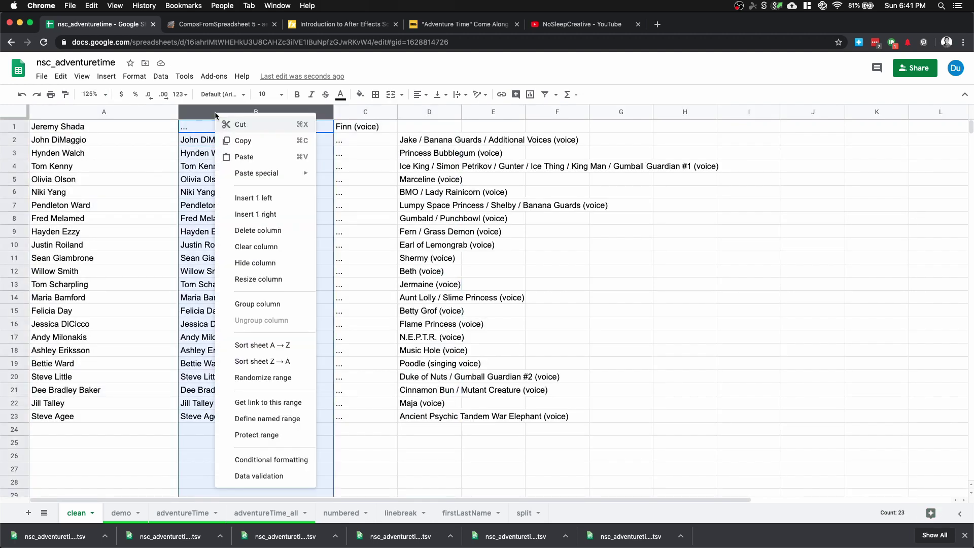
click(273, 231)
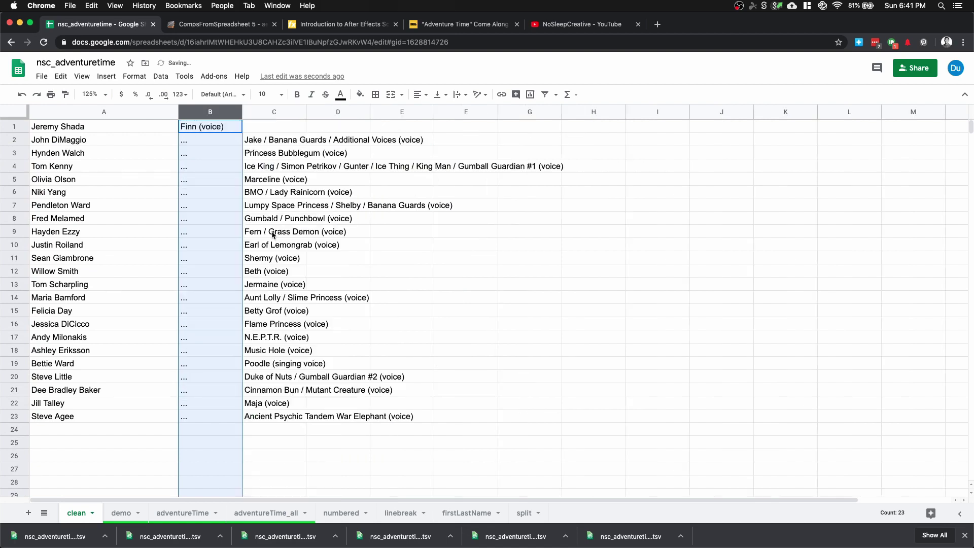
click(204, 127)
key(super+c)
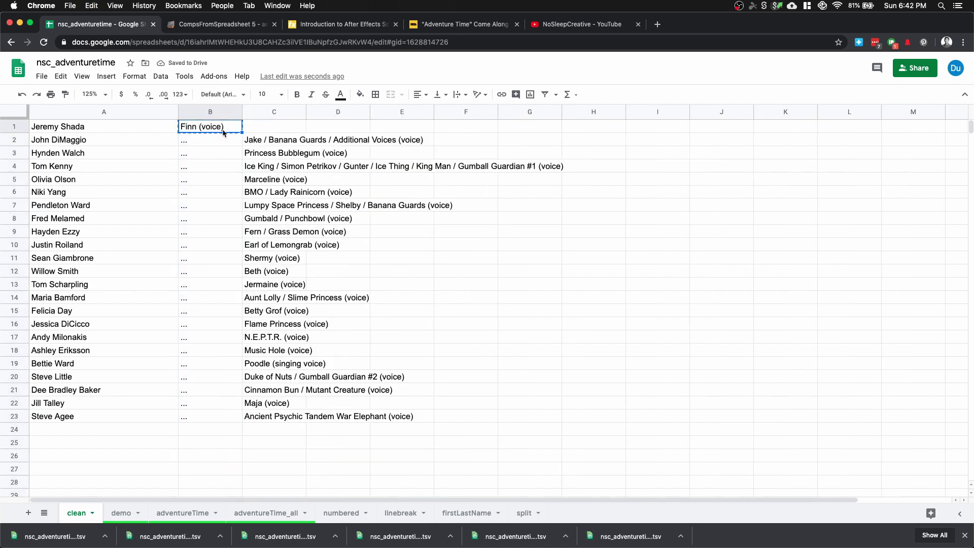
click(265, 128)
key(super+v)
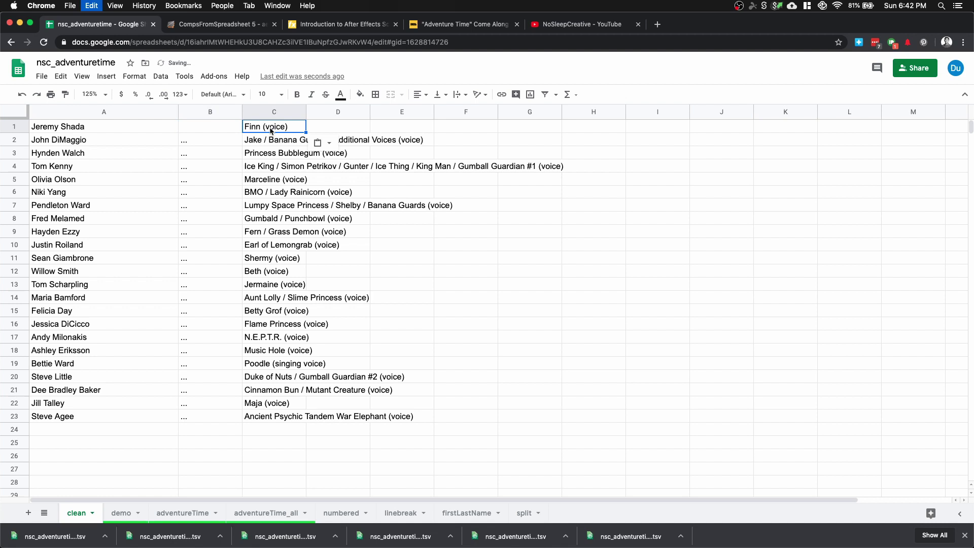
- Delete the column of '...' cells so roles sit in column B
click(222, 116)
right_click(222, 116)
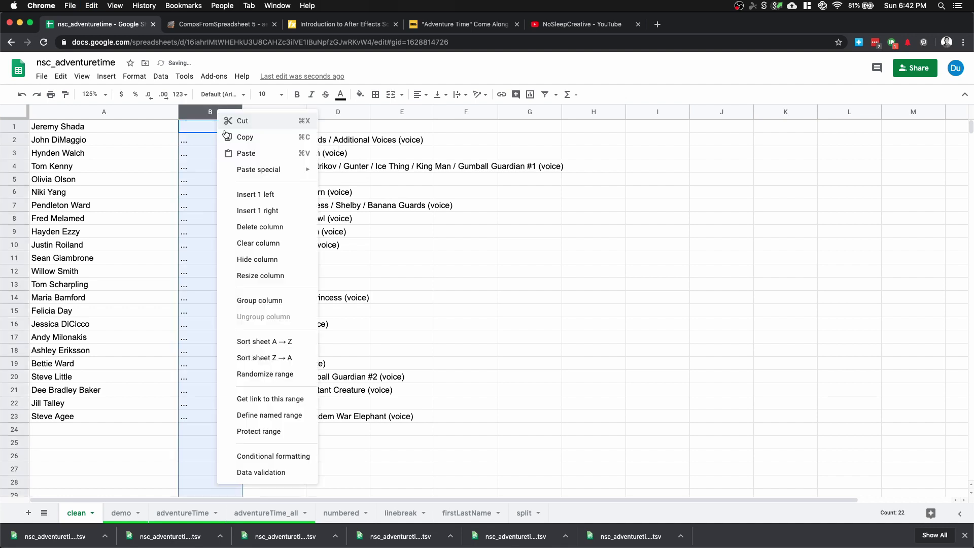
click(260, 227)
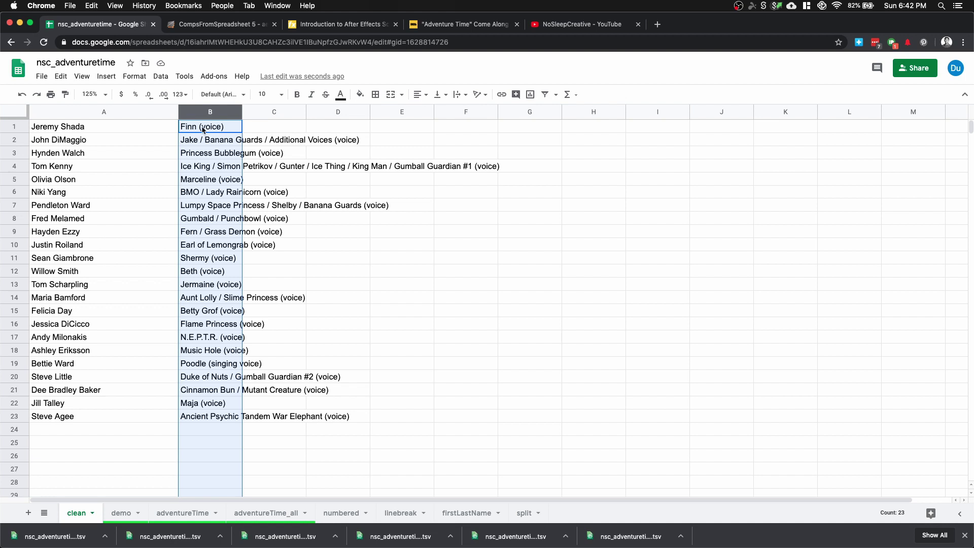
click(226, 151)
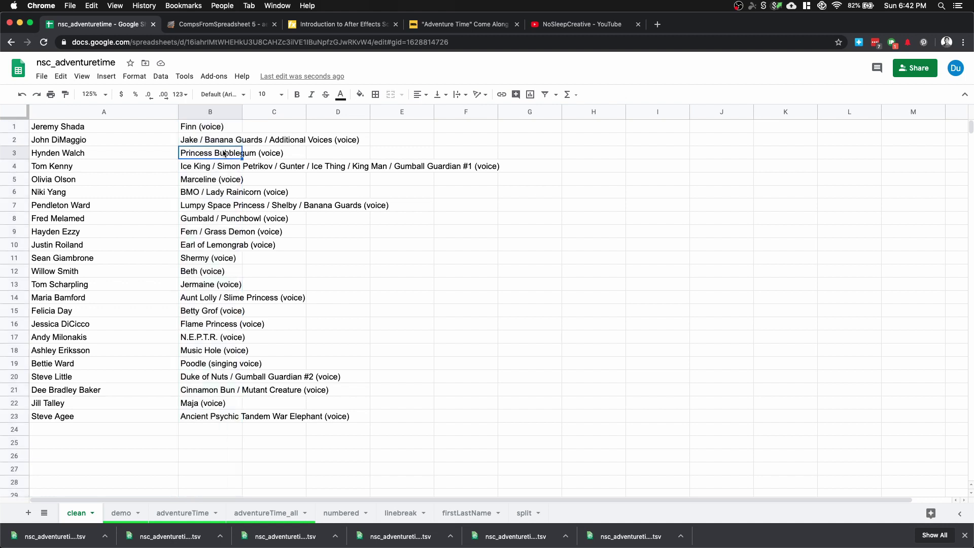
click(211, 113)
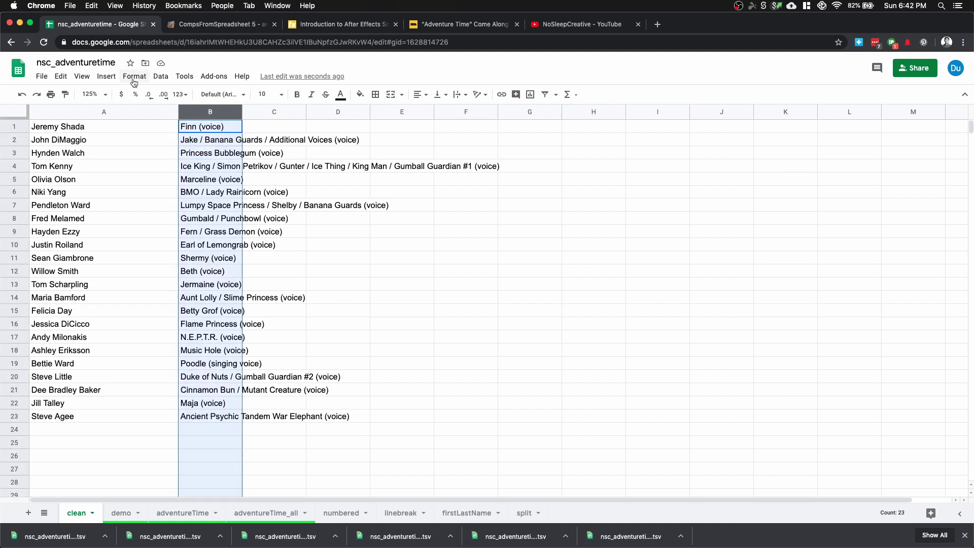
- Split column B's roles into separate columns using a custom '/' separator
click(161, 76)
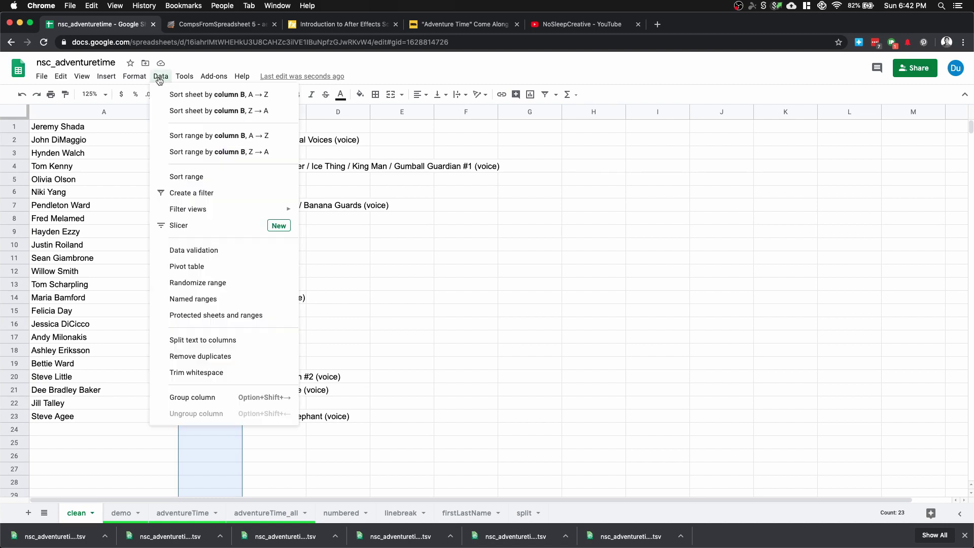
click(247, 340)
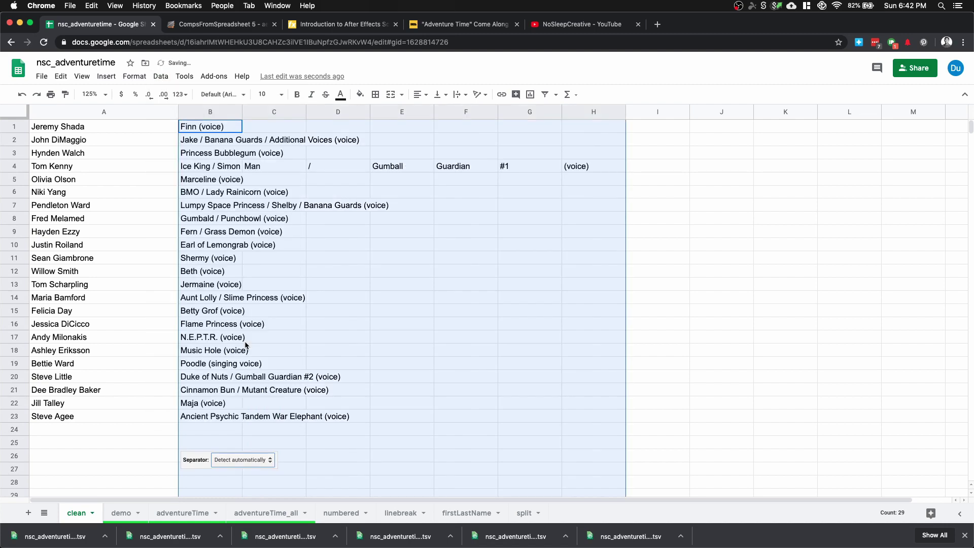
click(256, 460)
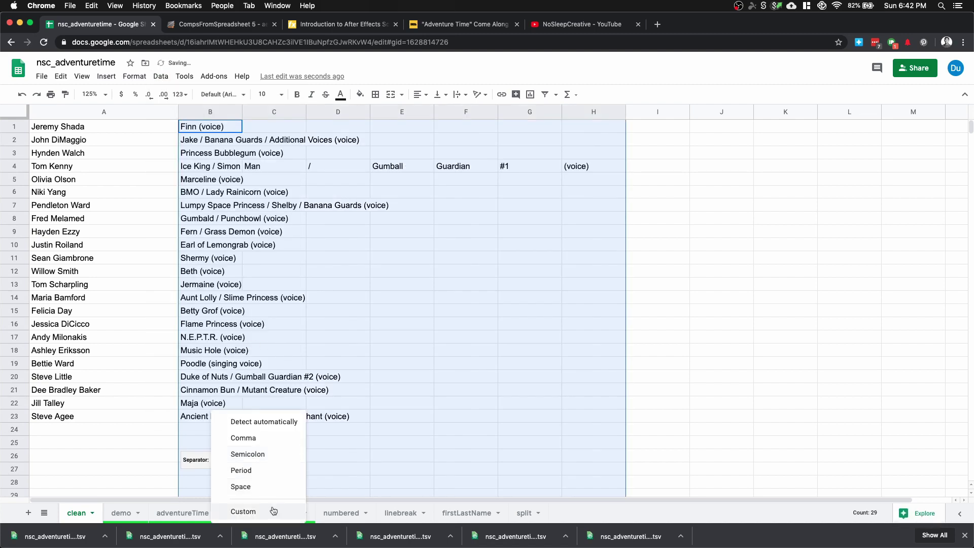
click(243, 511)
text(/)
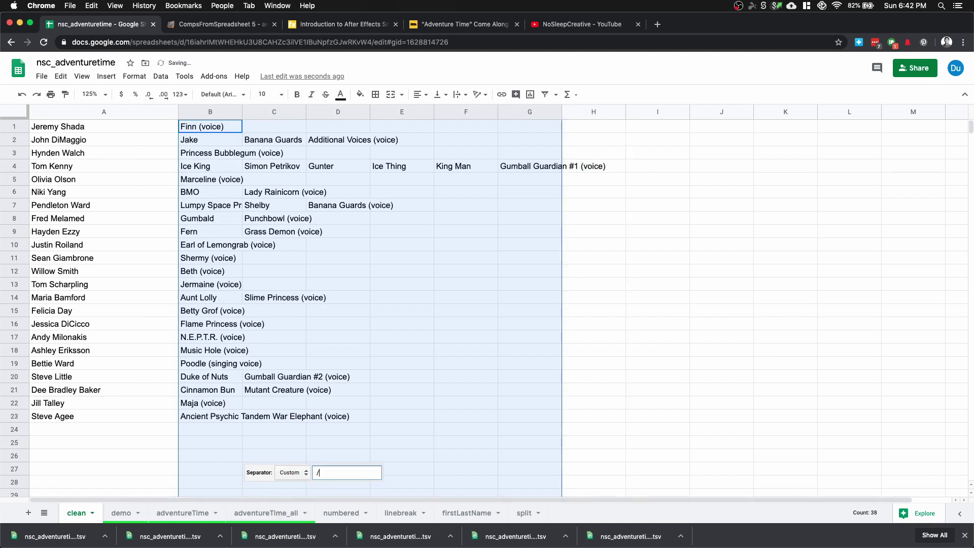
click(353, 415)
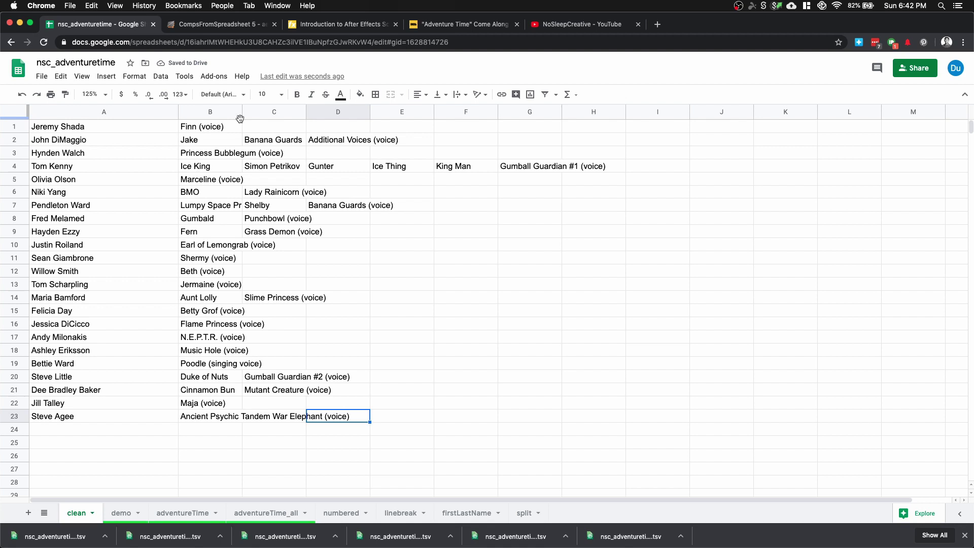
- Clear columns C through G, keeping only each actor's first role
click(265, 113)
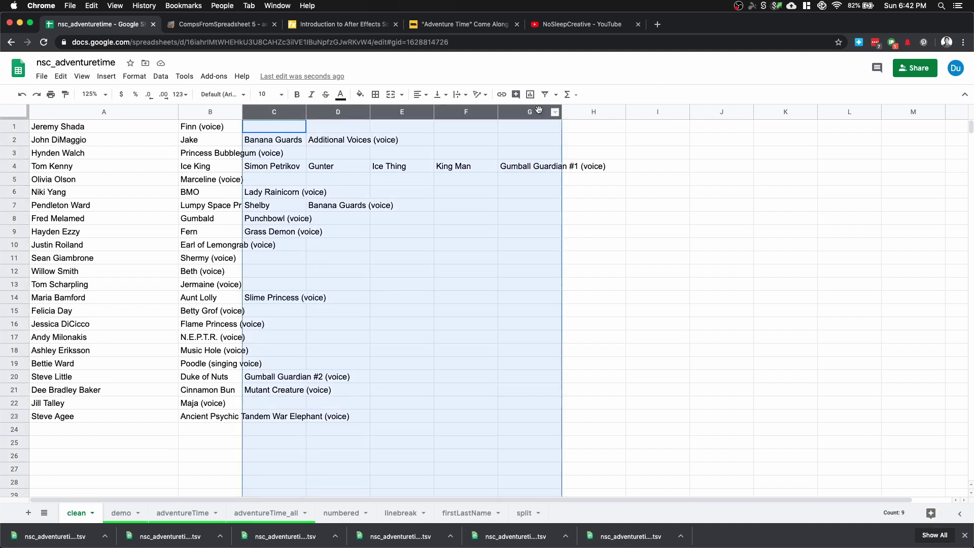
shift+click(555, 113)
key(Delete)
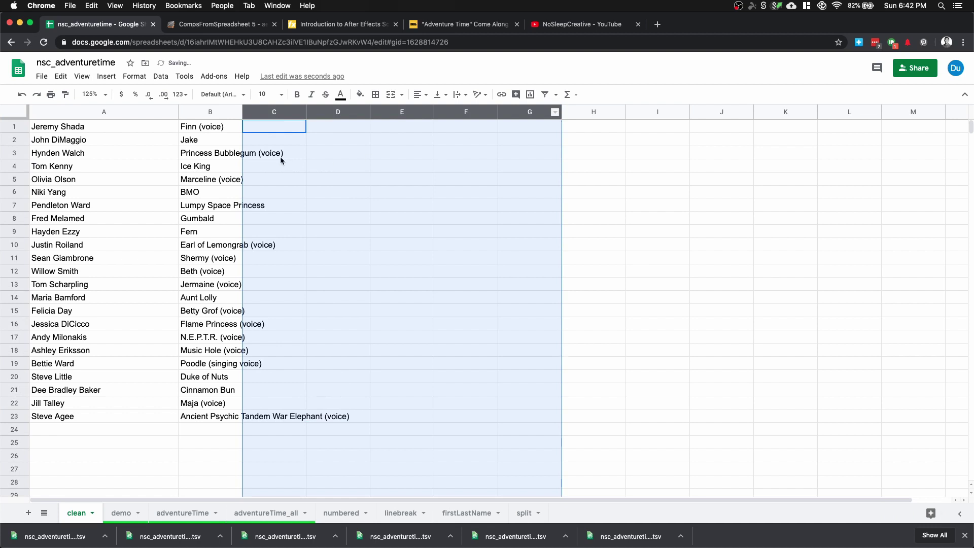
click(214, 113)
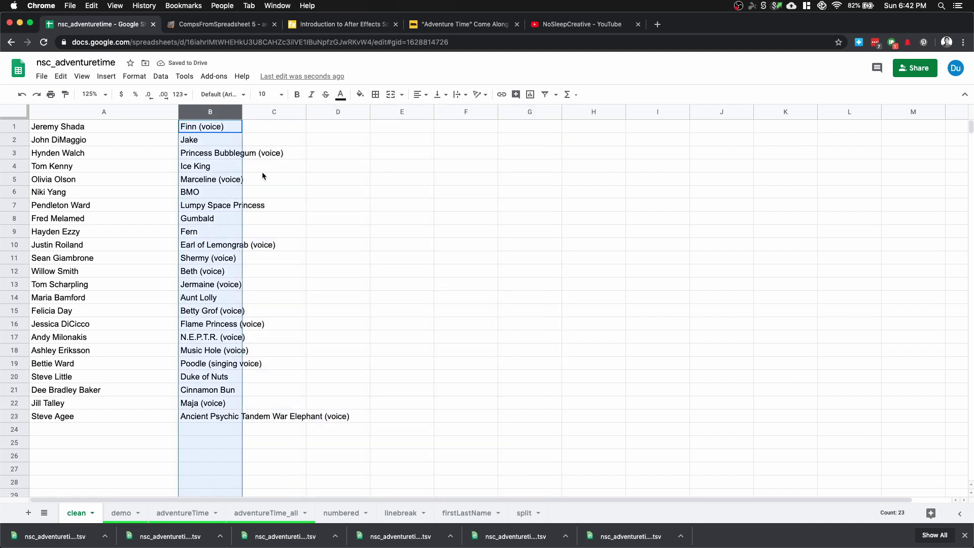
- Replace every '(voice)' with nothing across all sheets using Find and replace
key(cmd+f)
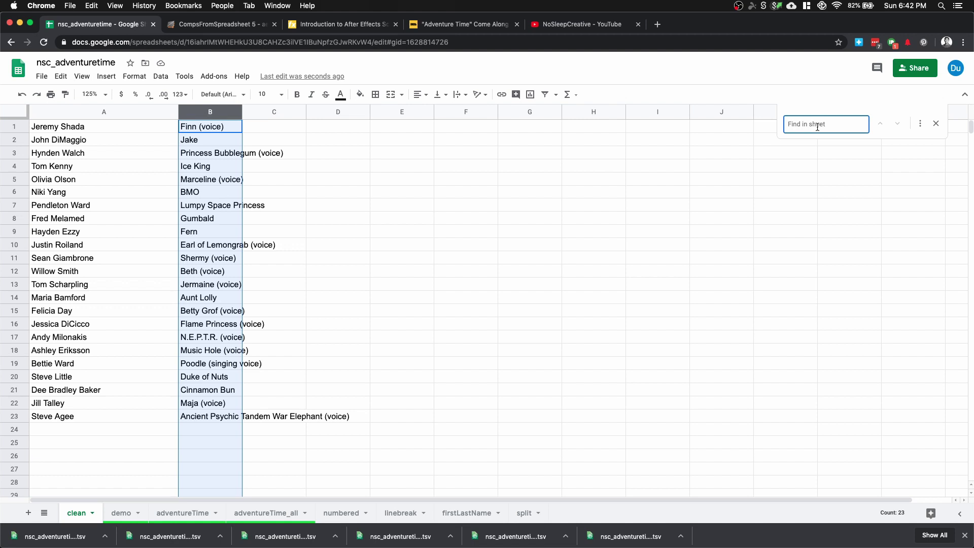
text((voice))
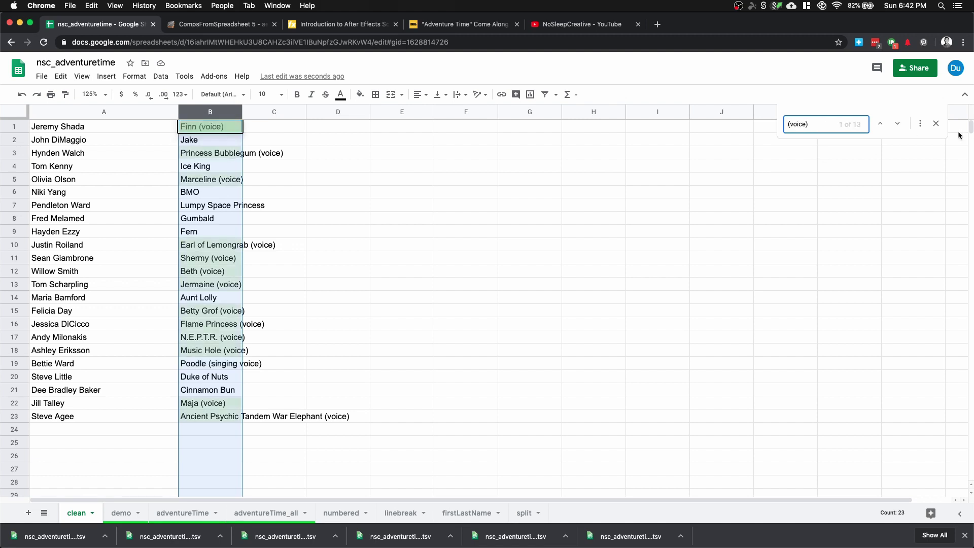
click(920, 124)
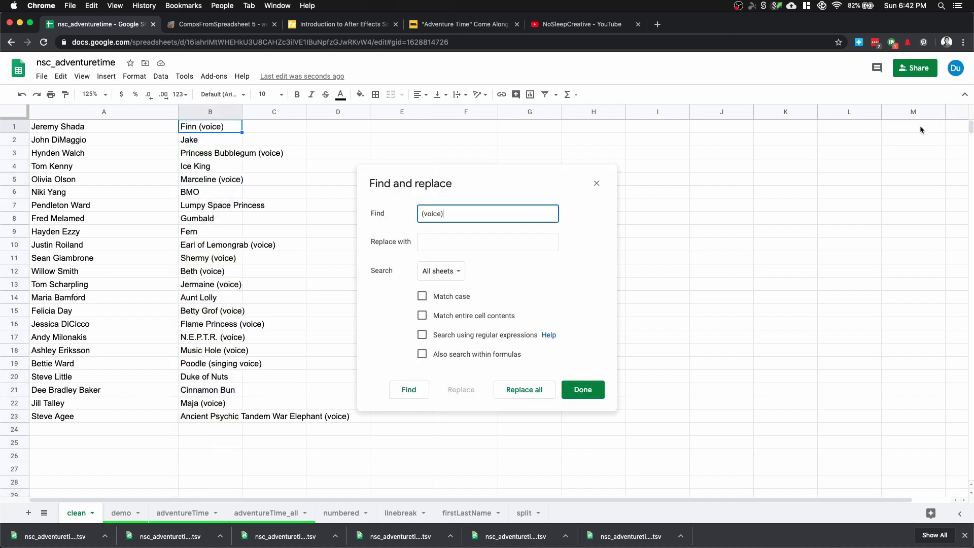
click(434, 248)
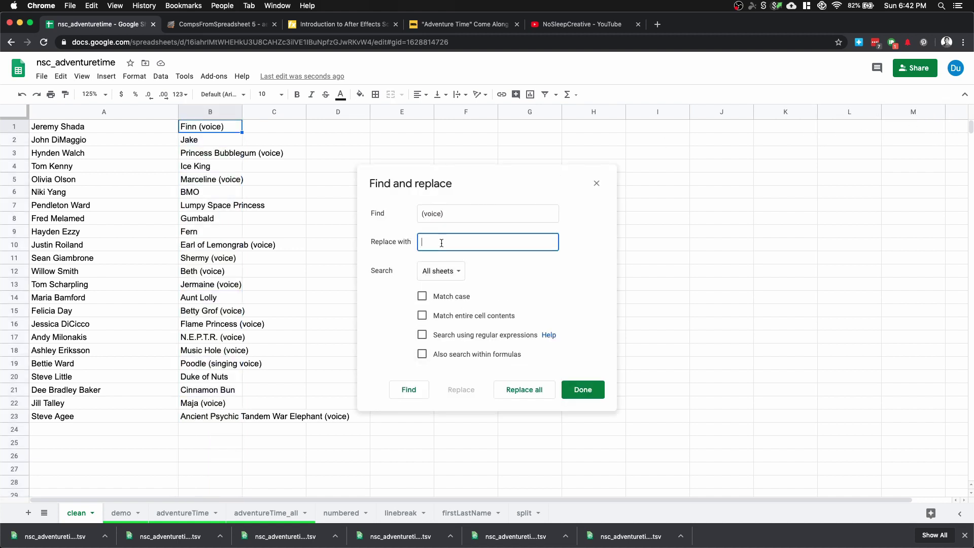
click(534, 390)
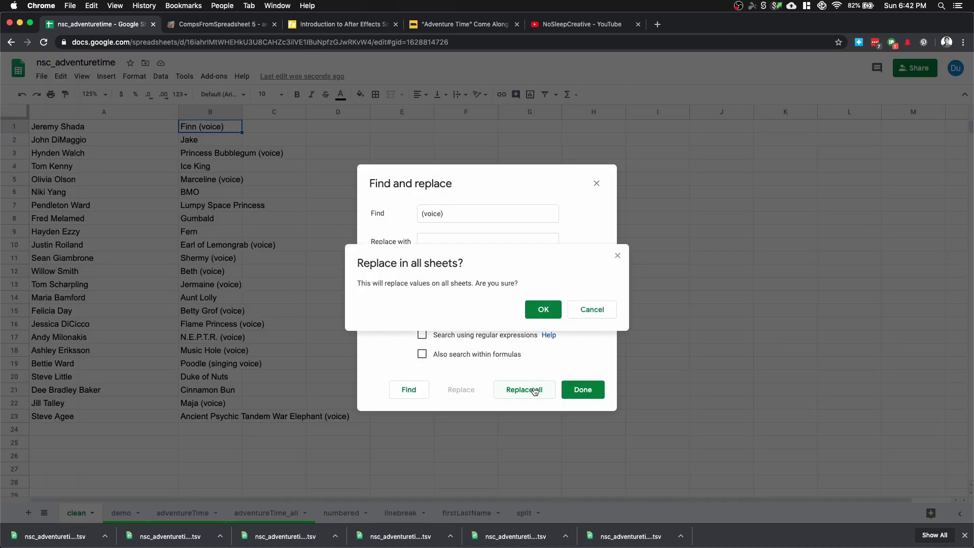
click(543, 316)
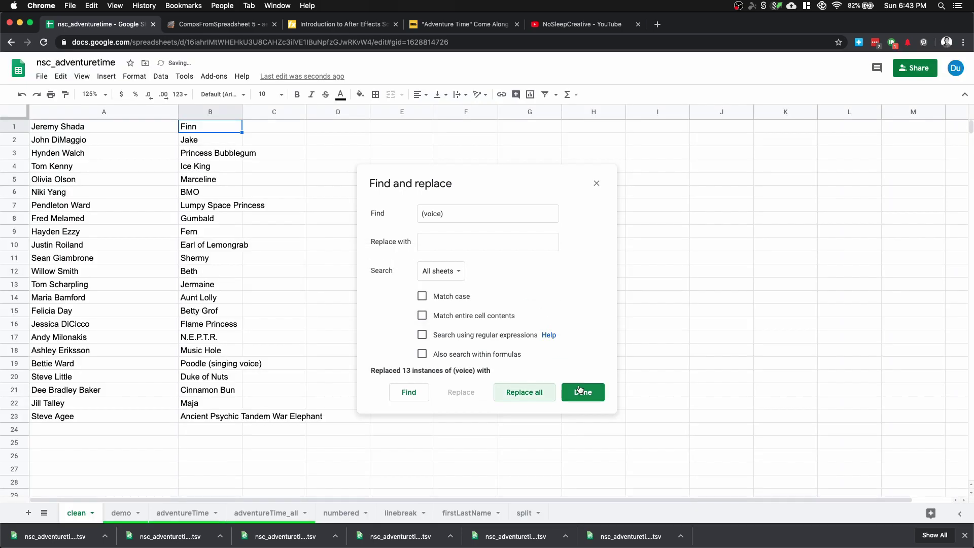
click(582, 391)
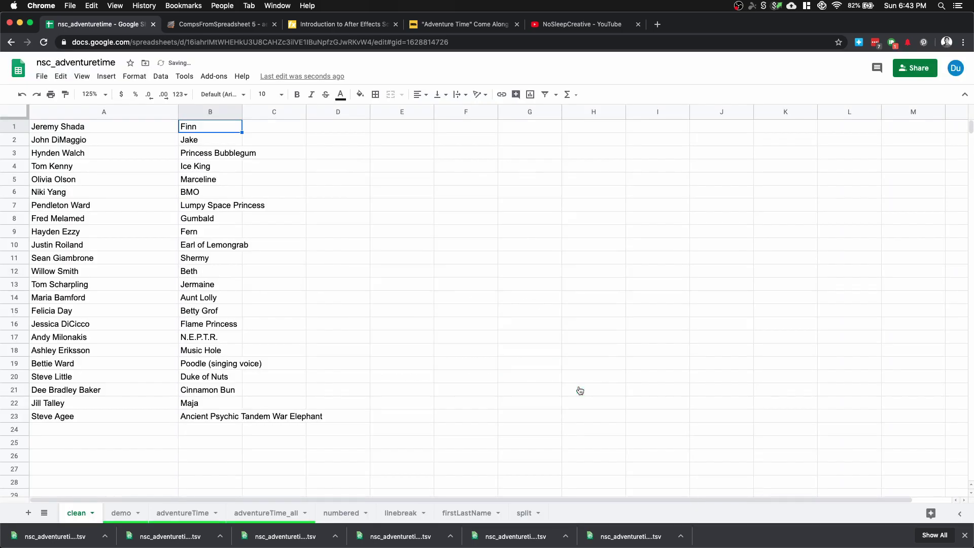
- Auto-fit column B and remove ' (singing voice)' from Poodle's entry in B19
double_click(242, 110)
double_click(210, 363)
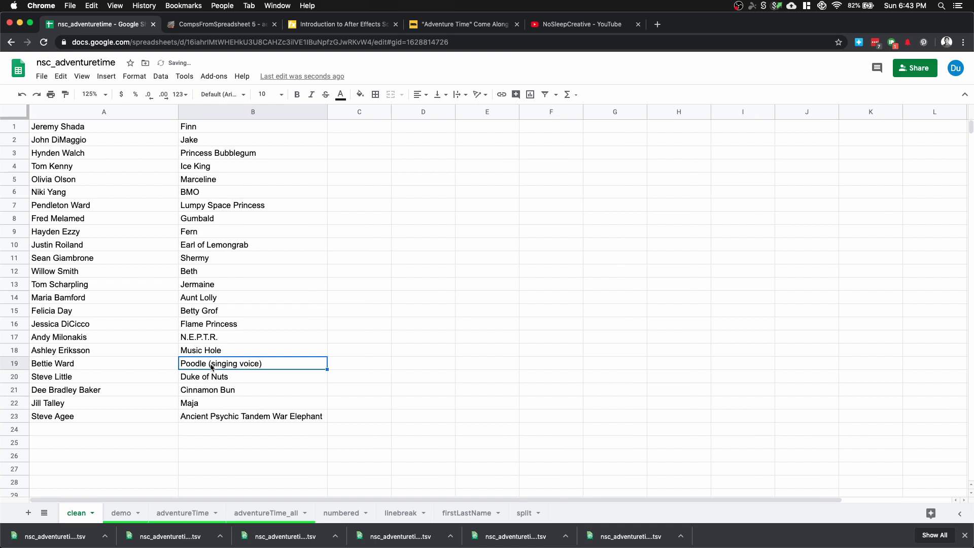
drag(206, 363, 300, 373)
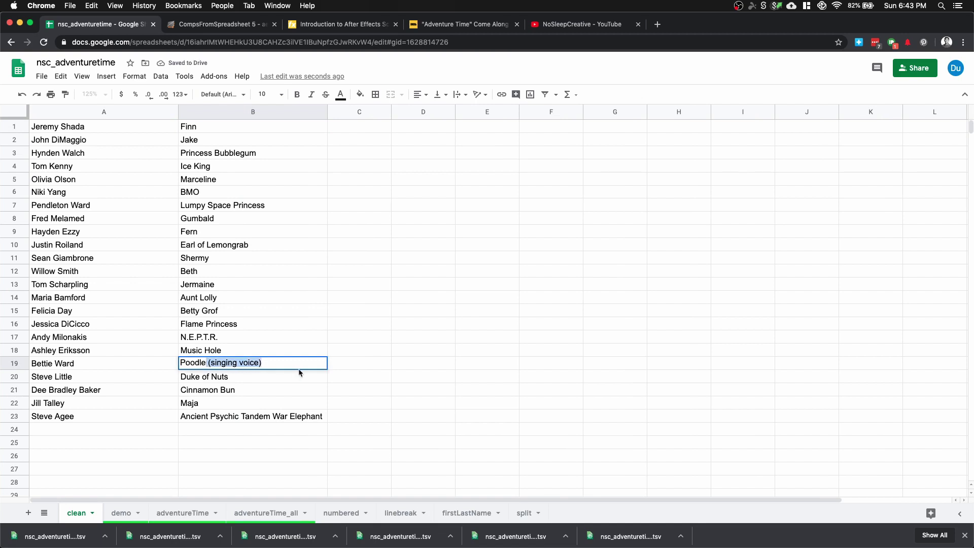
key(BackSpace)
key(Return)
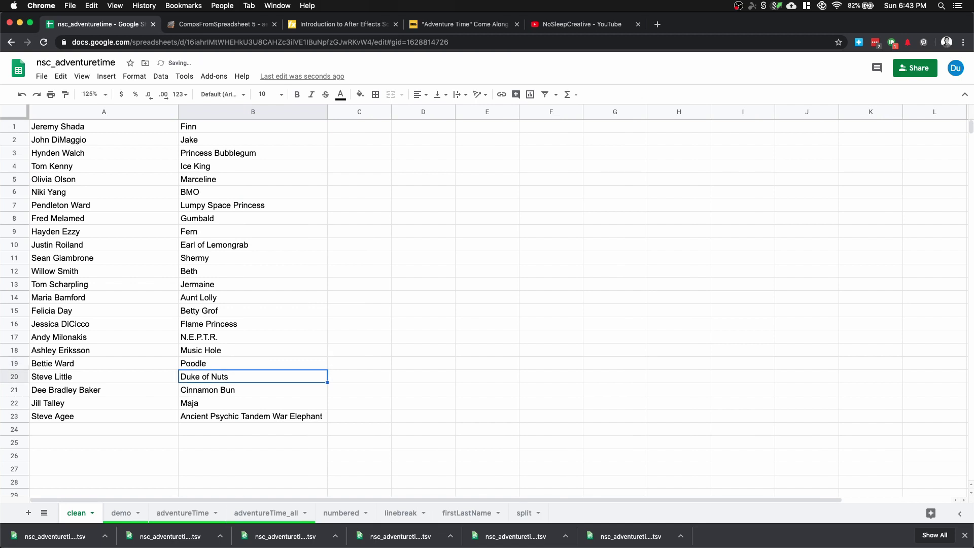
- Move the character column before the actors and copy A1:B23
click(243, 111)
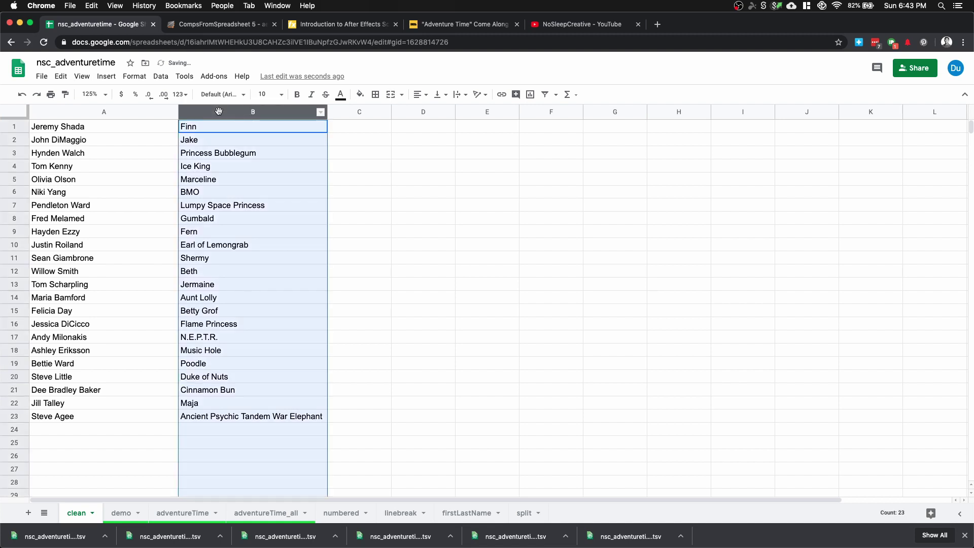
drag(243, 110, 72, 128)
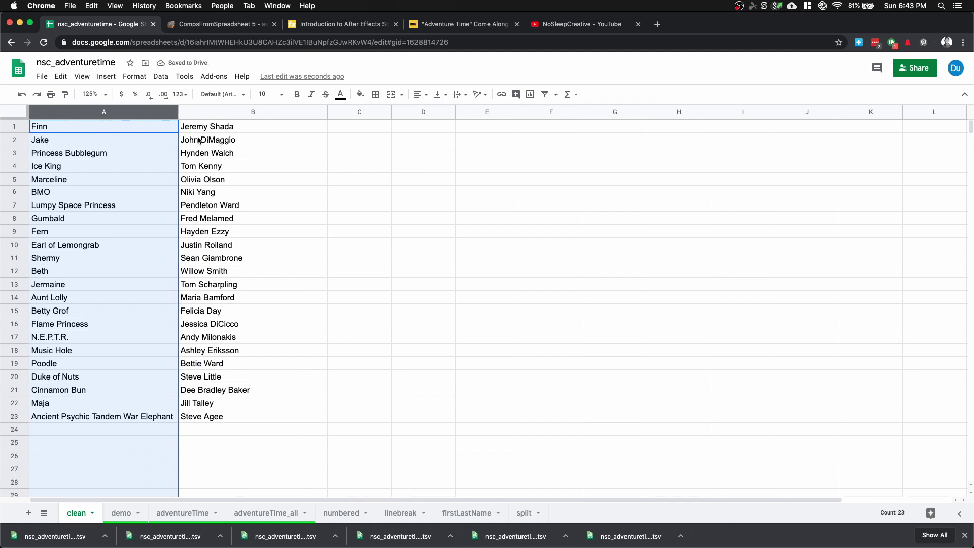
drag(202, 129, 89, 414)
key(super+c)
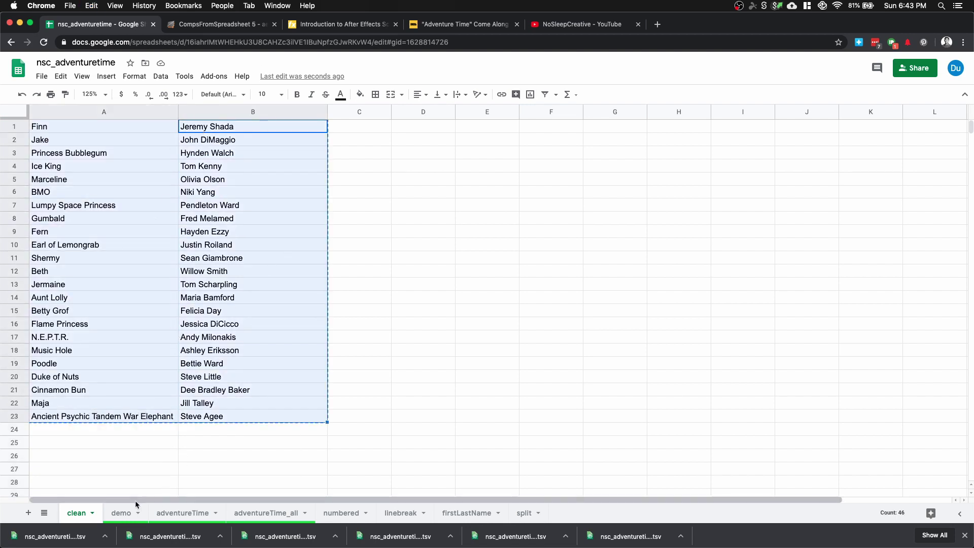
- Switch to the demo sheet and clear its selection
click(118, 513)
click(197, 166)
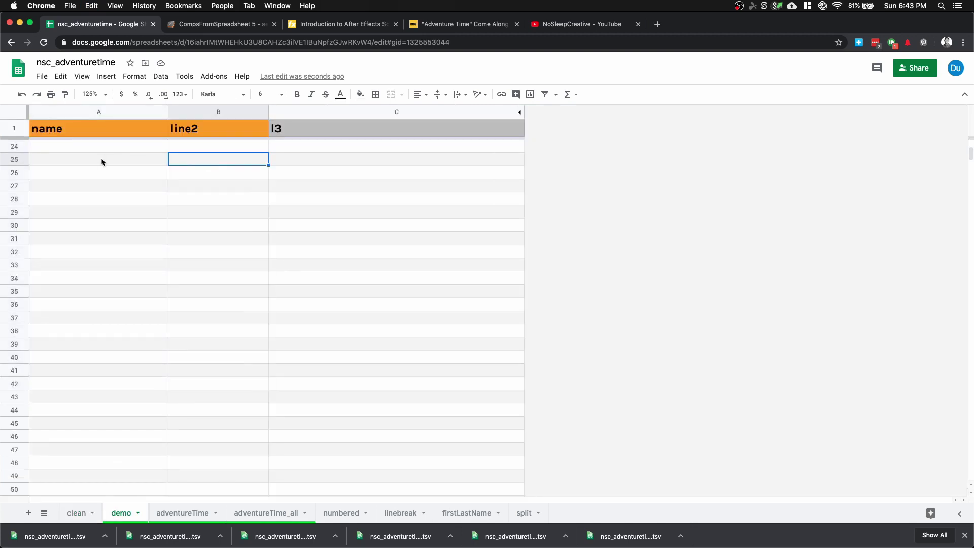
scroll(99, 162, up, 7)
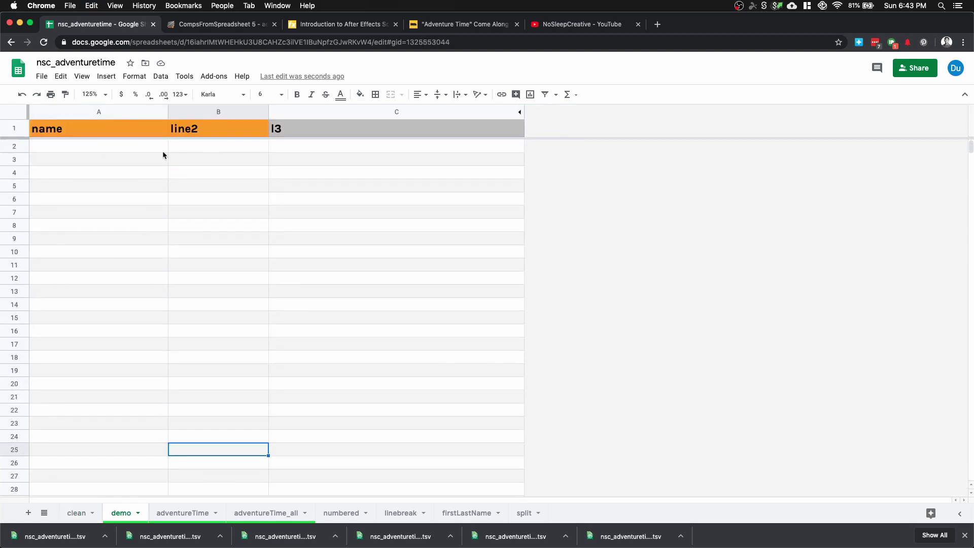
- Paste the characters and actors into demo sheet cell A2, then inspect C2's ARRAYFORMULA
click(79, 145)
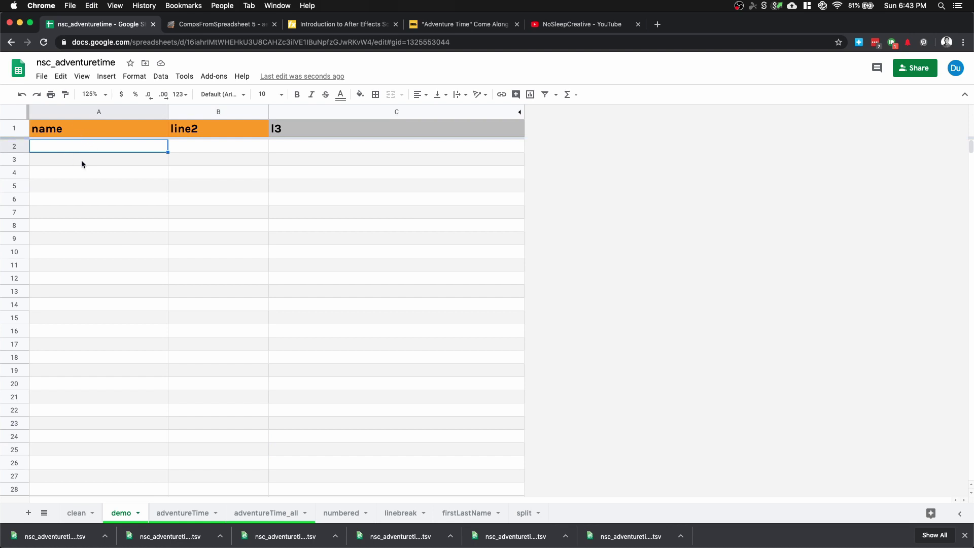
key(super+v)
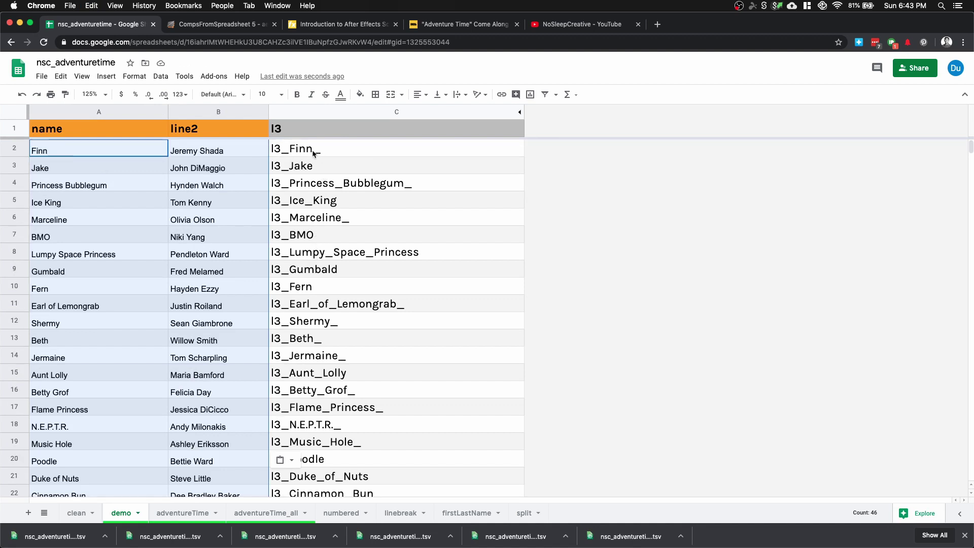
click(326, 151)
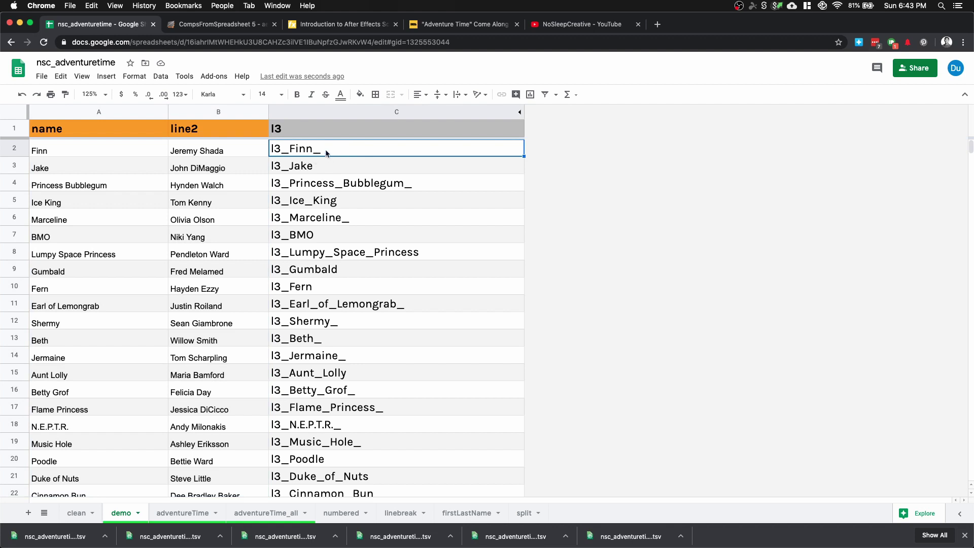
double_click(326, 152)
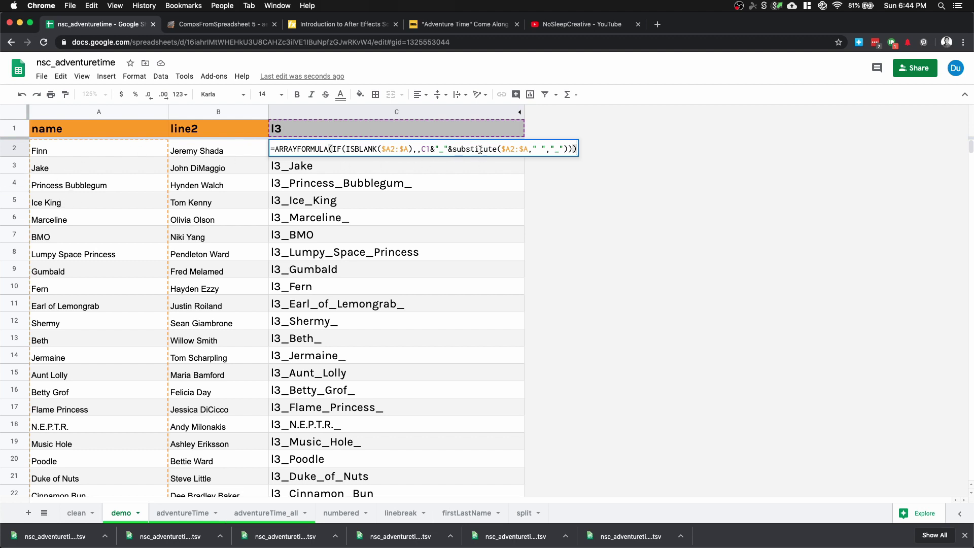
key(Return)
key(Down)
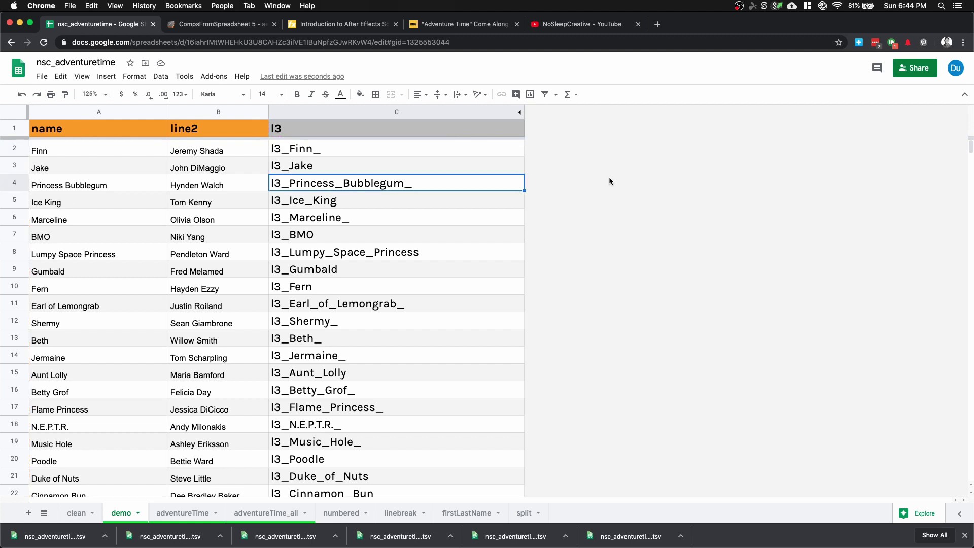
click(377, 122)
text(lowe)
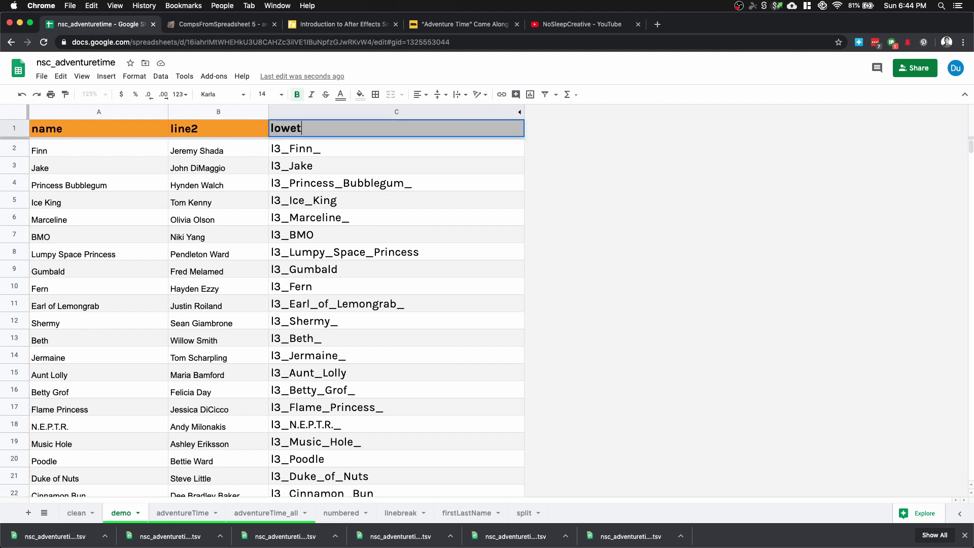
text(rthird)
key(Return)
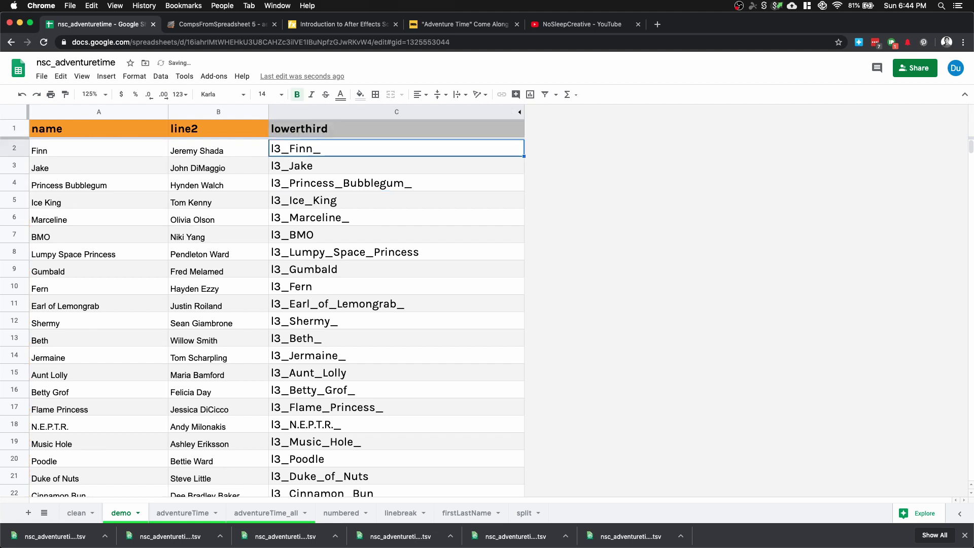
scroll(330, 336, down, 3)
scroll(330, 336, up, 3)
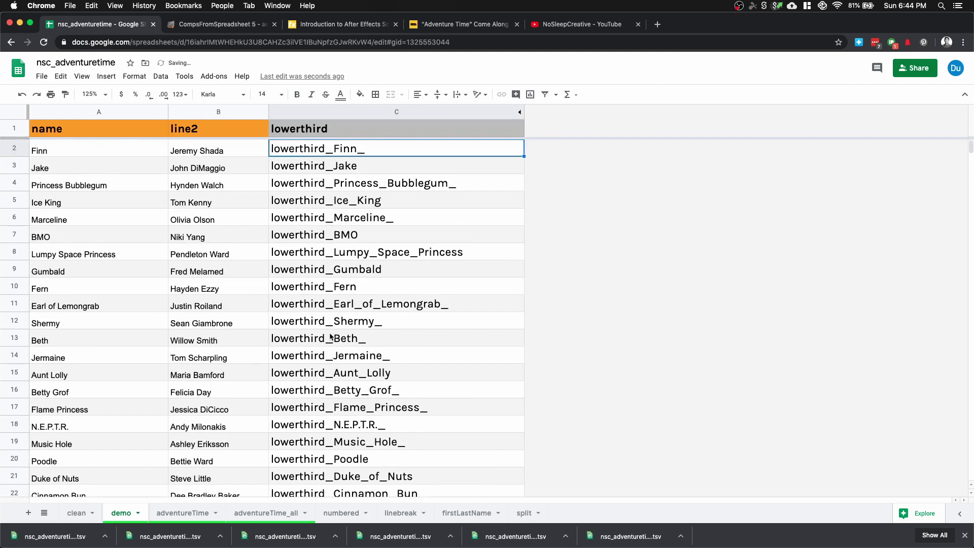
click(313, 132)
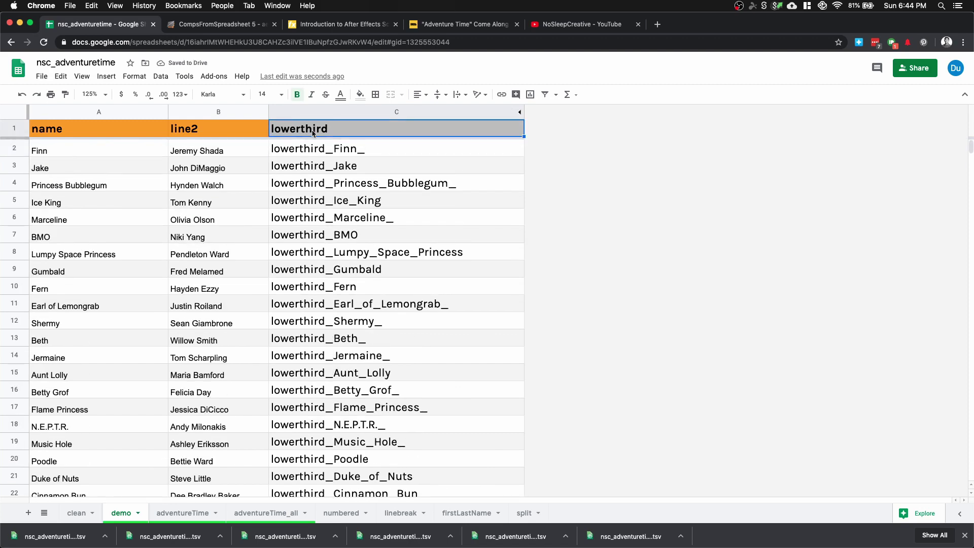
text(title)
key(Return)
click(311, 128)
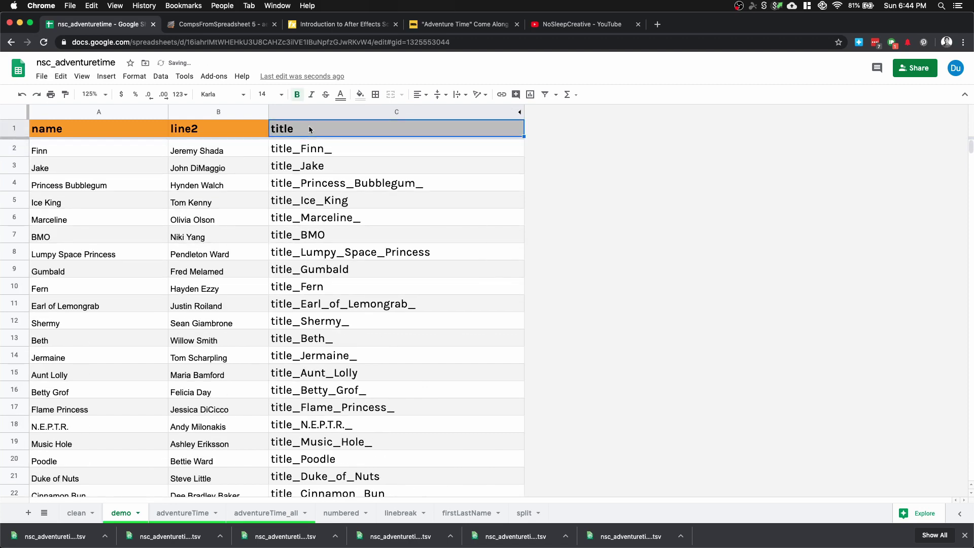
text(l3)
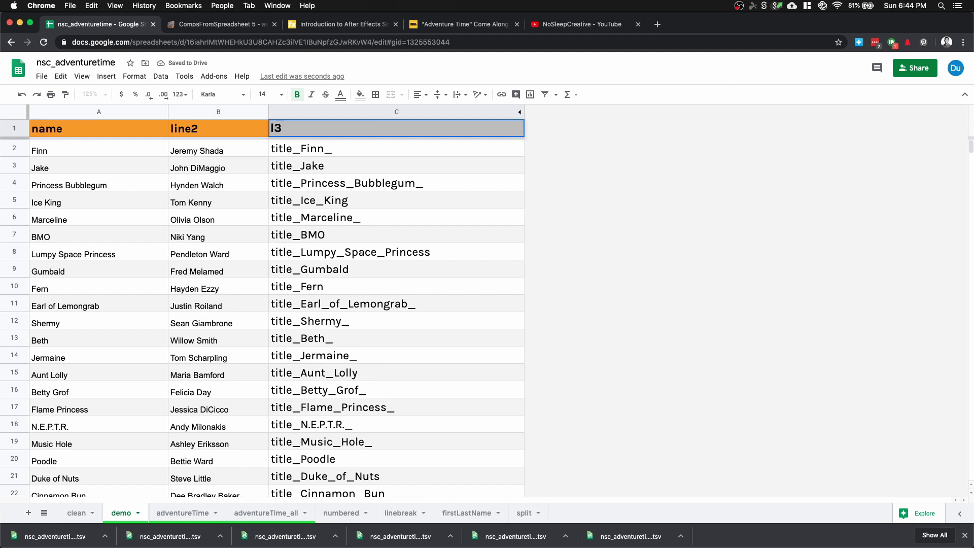
key(Return)
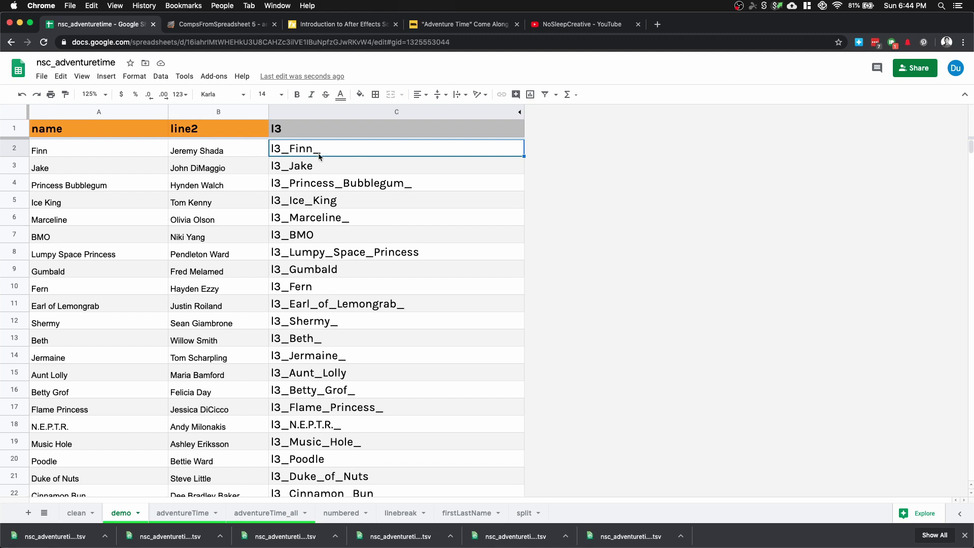
- Delete the trailing space after 'Finn' in cell A2
scroll(318, 215, down, 1)
scroll(318, 216, up, 1)
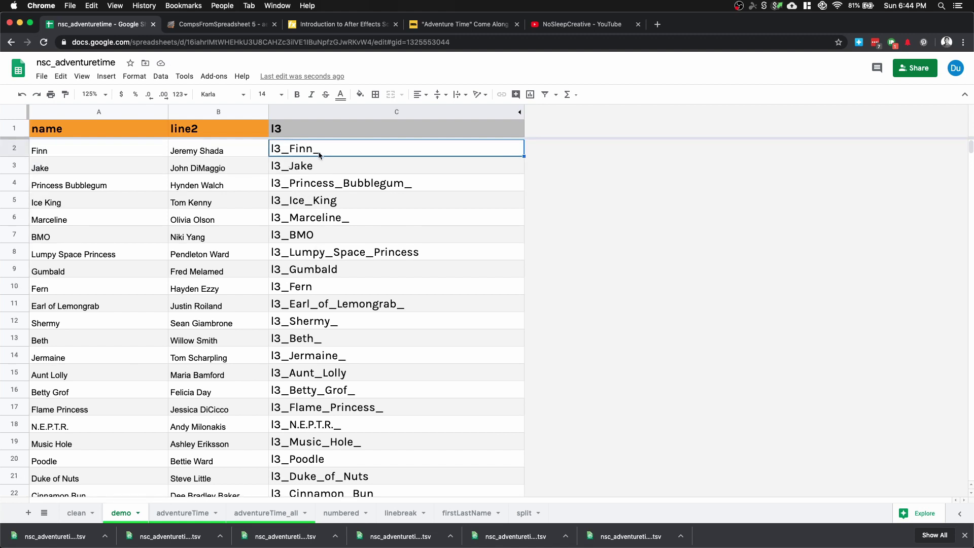
double_click(117, 147)
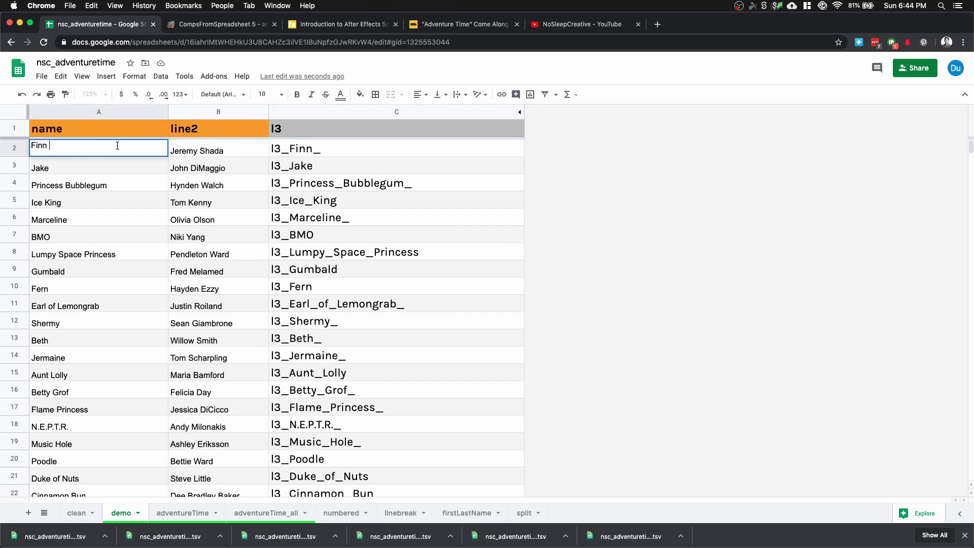
double_click(47, 145)
click(54, 146)
key(BackSpace)
click(74, 423)
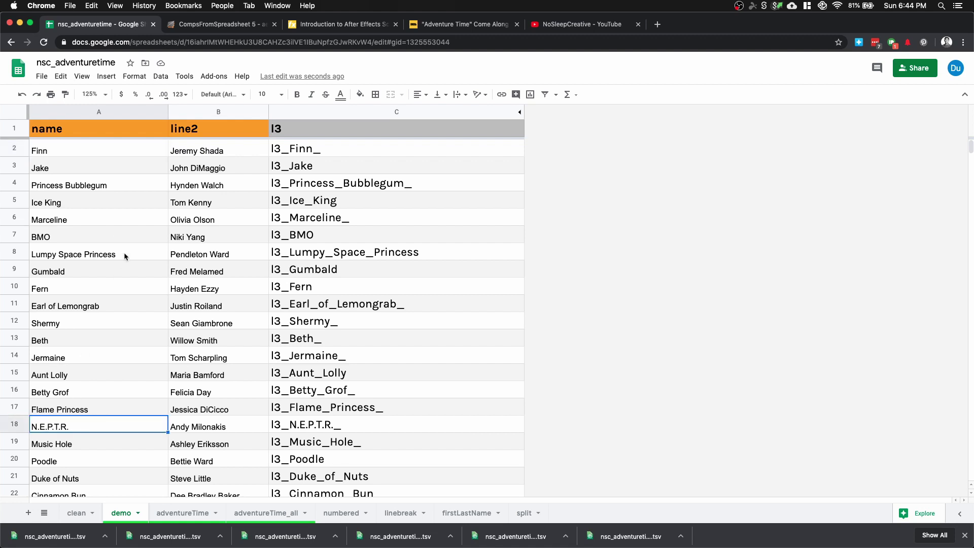
- Recommit the corrected Finn entry in A2 and select the name column
scroll(123, 252, down, 1)
scroll(124, 252, up, 1)
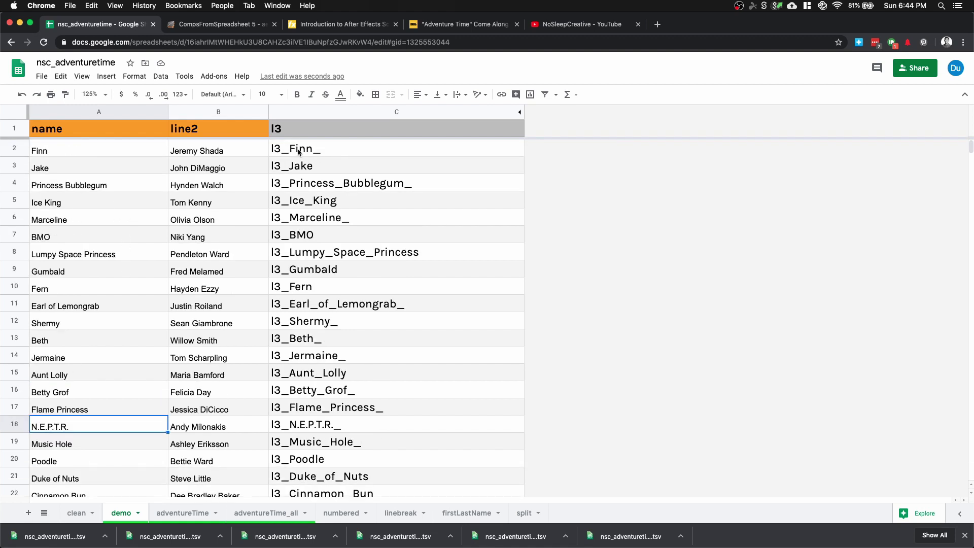
double_click(72, 147)
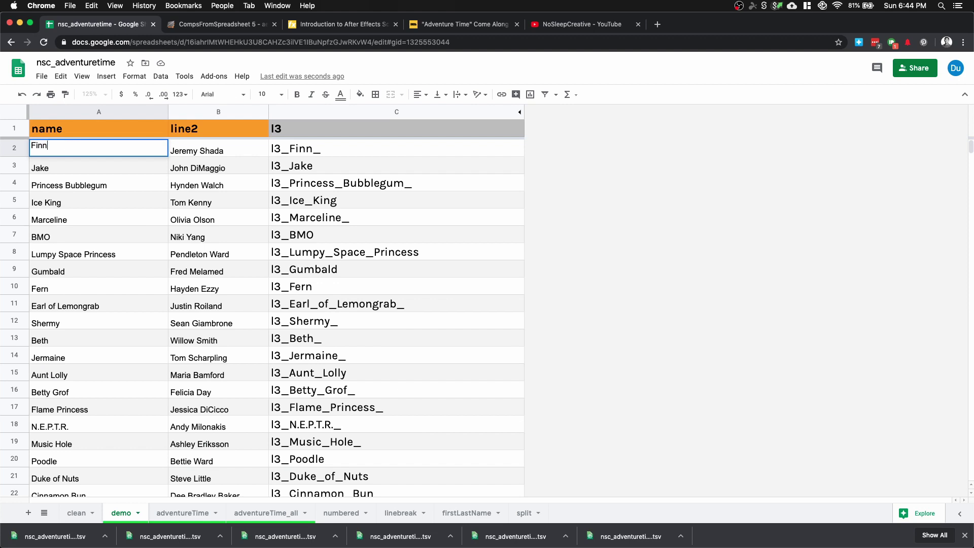
key(Return)
scroll(63, 302, down, 5)
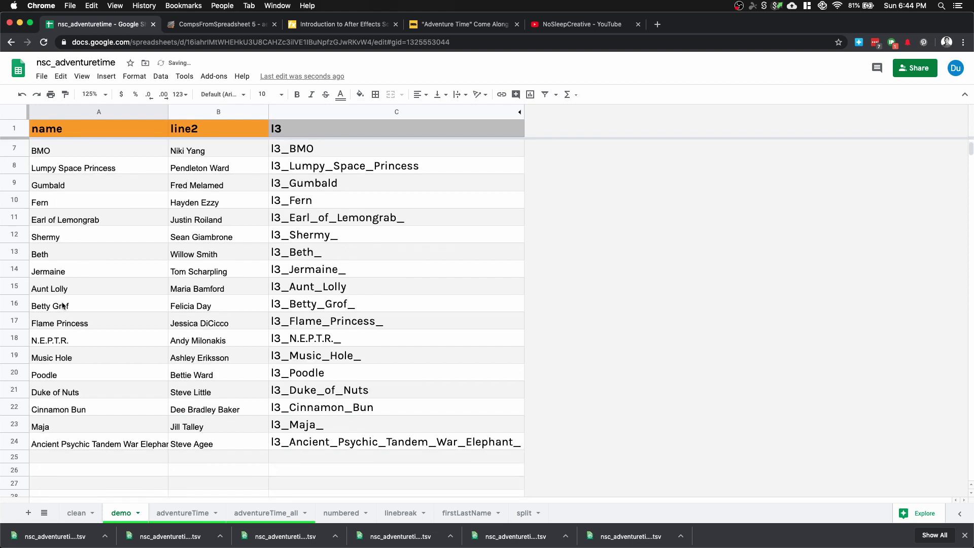
scroll(62, 305, up, 5)
click(108, 112)
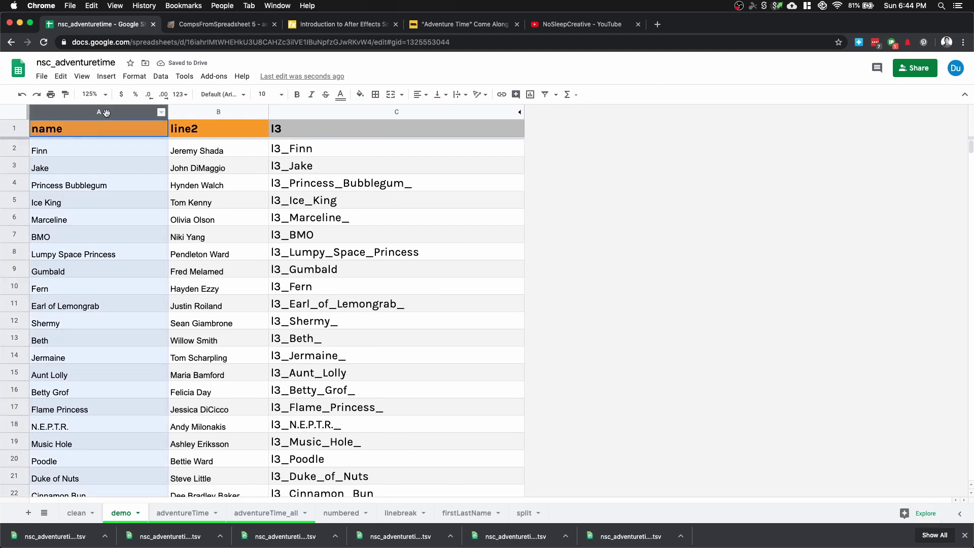
- Trim whitespace from the name and line2 columns A and B
shift+click(192, 112)
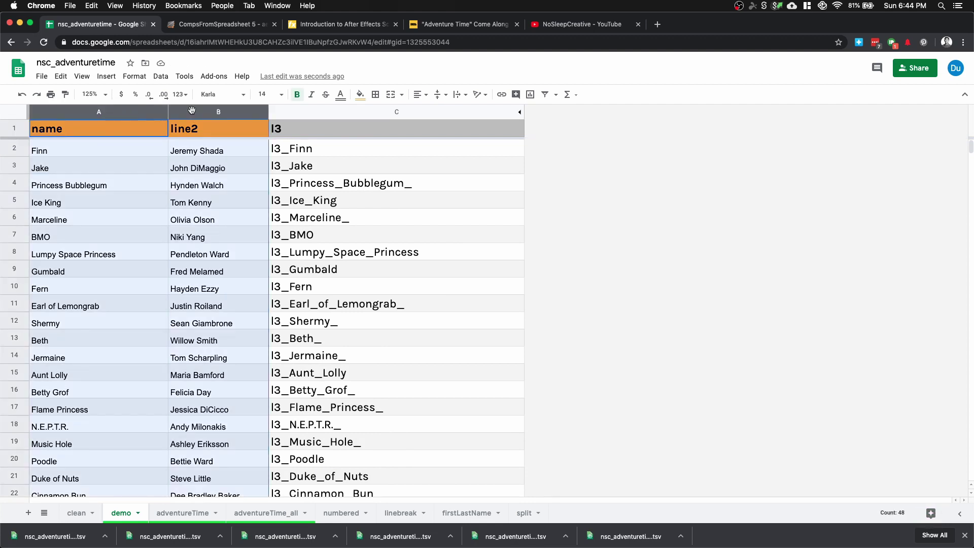
click(160, 76)
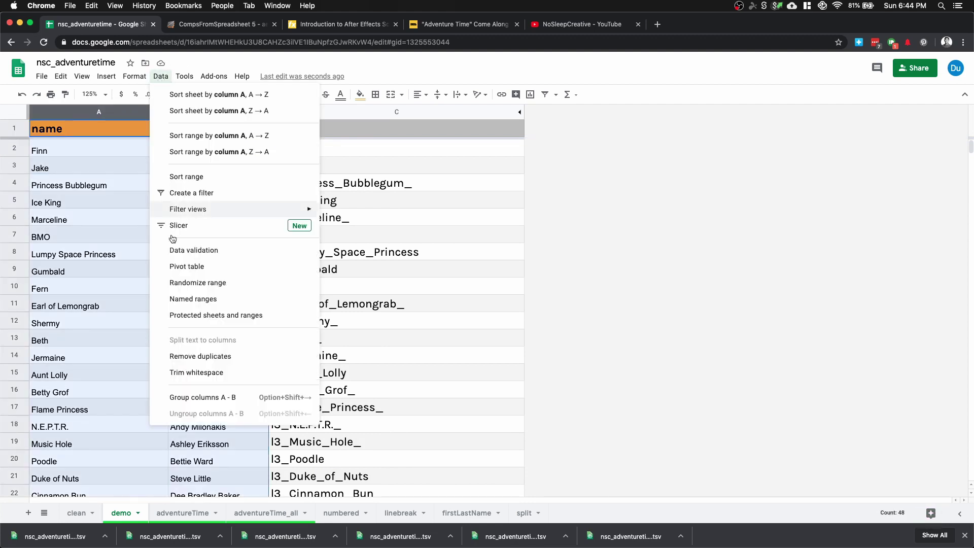
click(193, 373)
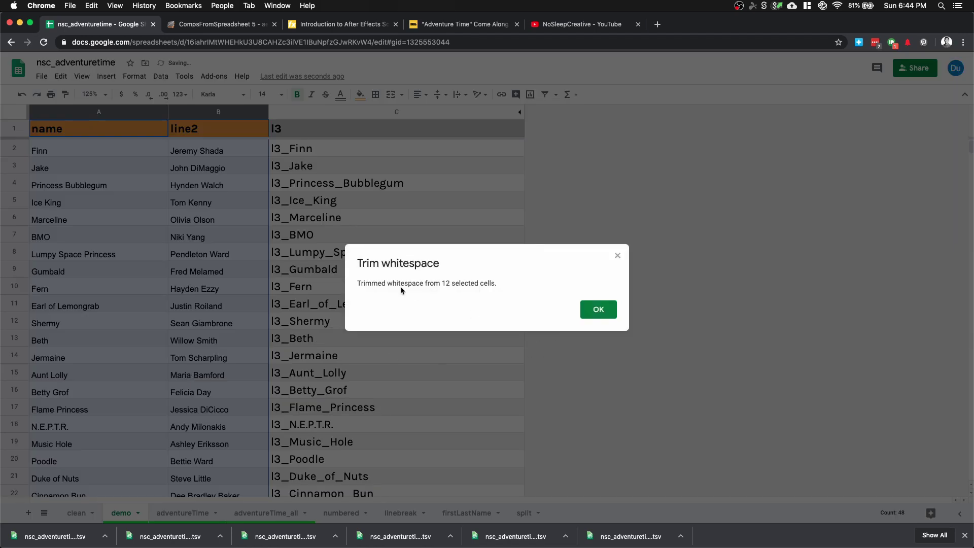
click(595, 310)
scroll(78, 302, down, 3)
scroll(77, 302, up, 3)
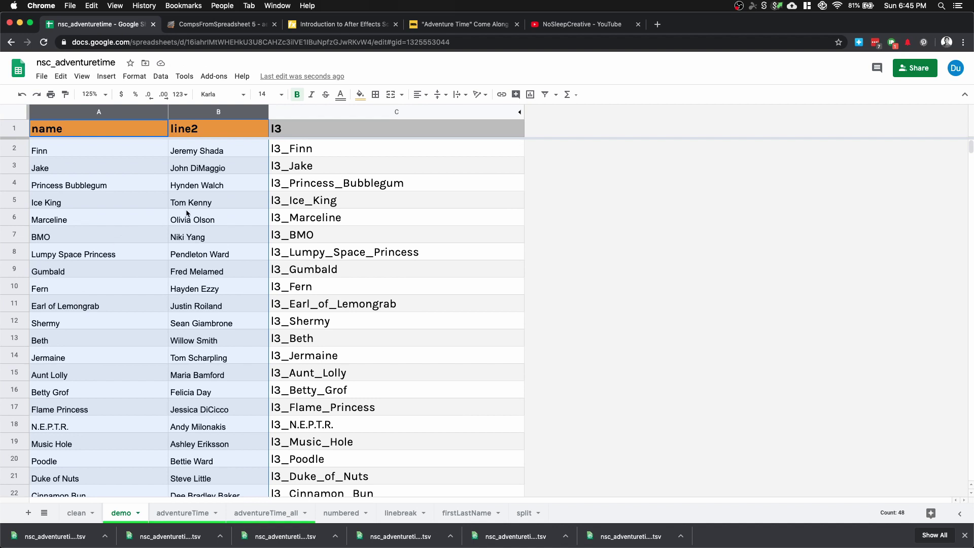
scroll(317, 162, down, 3)
scroll(322, 183, up, 3)
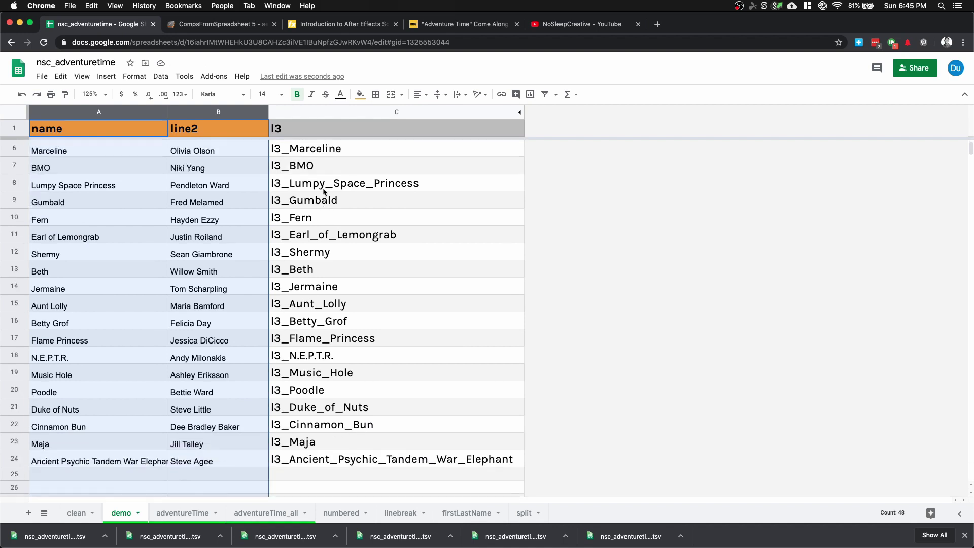
scroll(323, 191, down, 3)
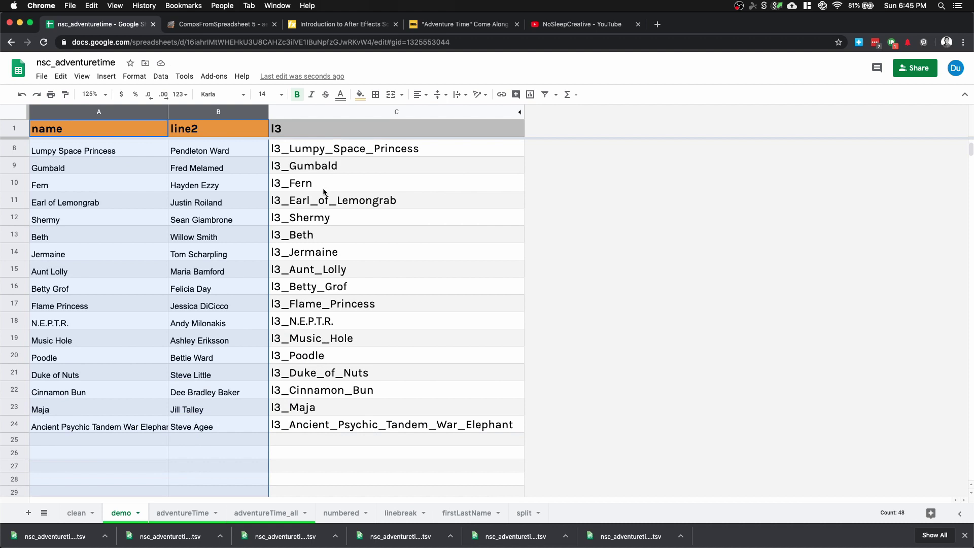
scroll(323, 191, up, 3)
click(324, 189)
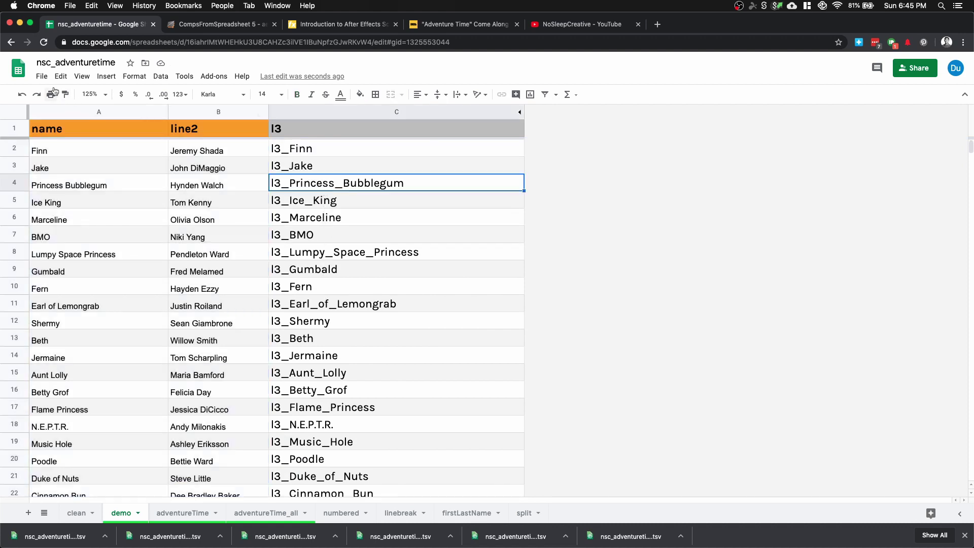
- Download the demo sheet as a Tab-separated values (.tsv) file
click(42, 76)
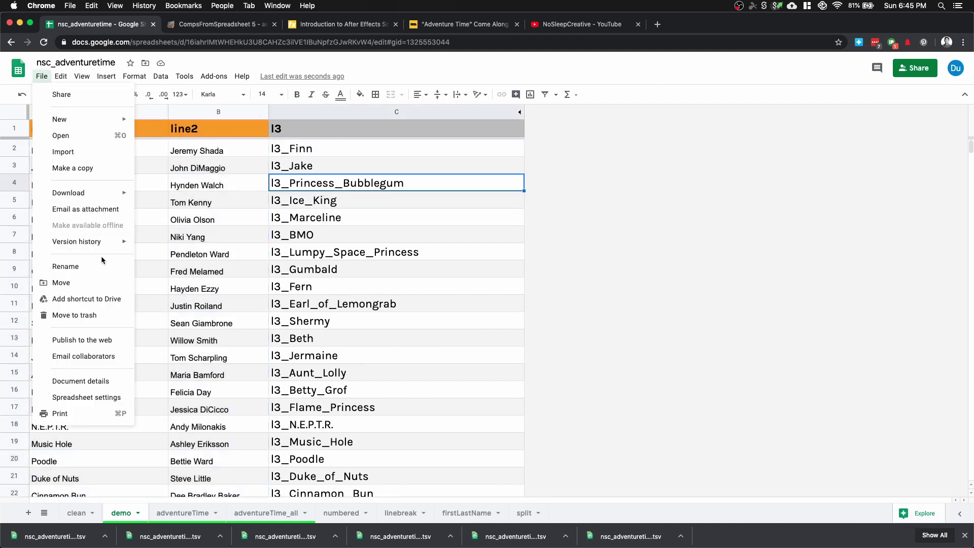
mouse_move(115, 194)
click(209, 278)
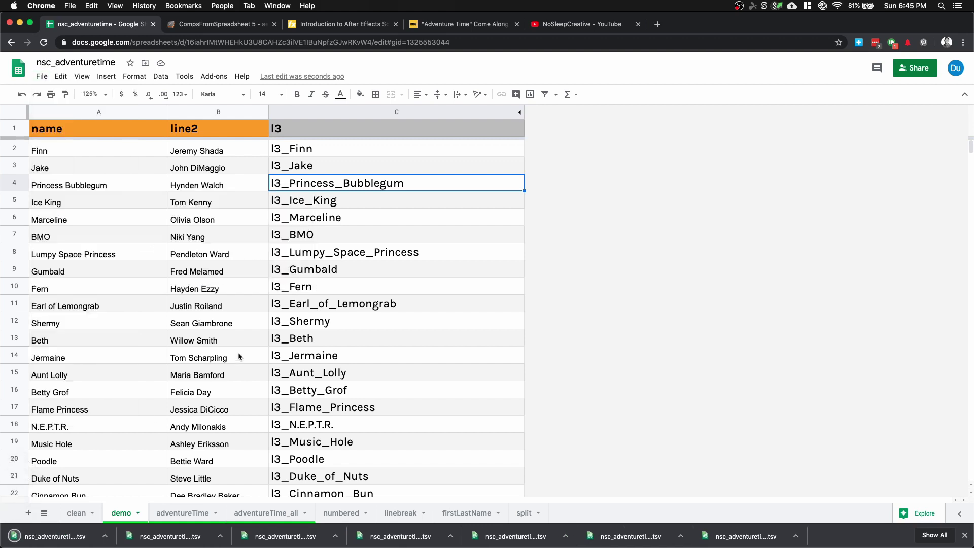
- In After Effects, run the Version Comps script from File > Scripts > Recent Script Files
key(super+Tab)
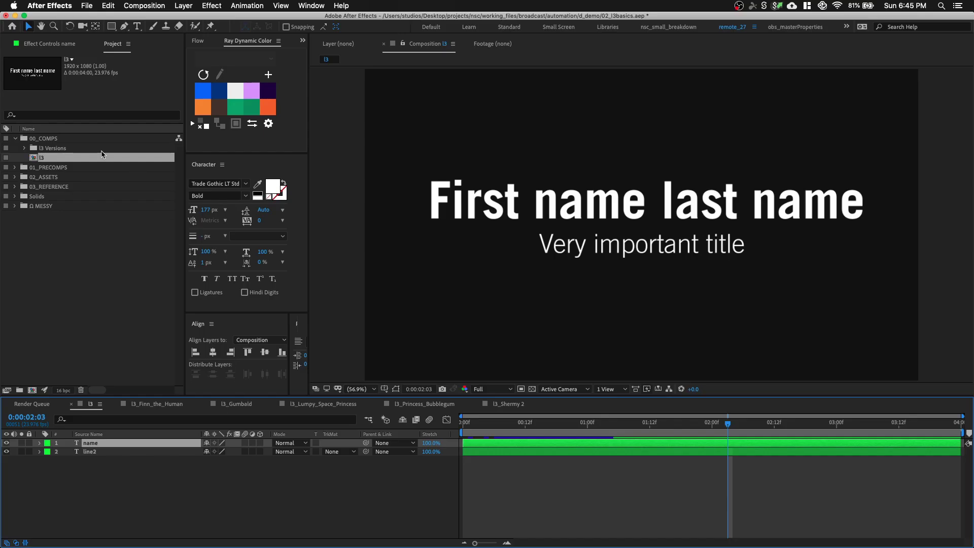
click(87, 5)
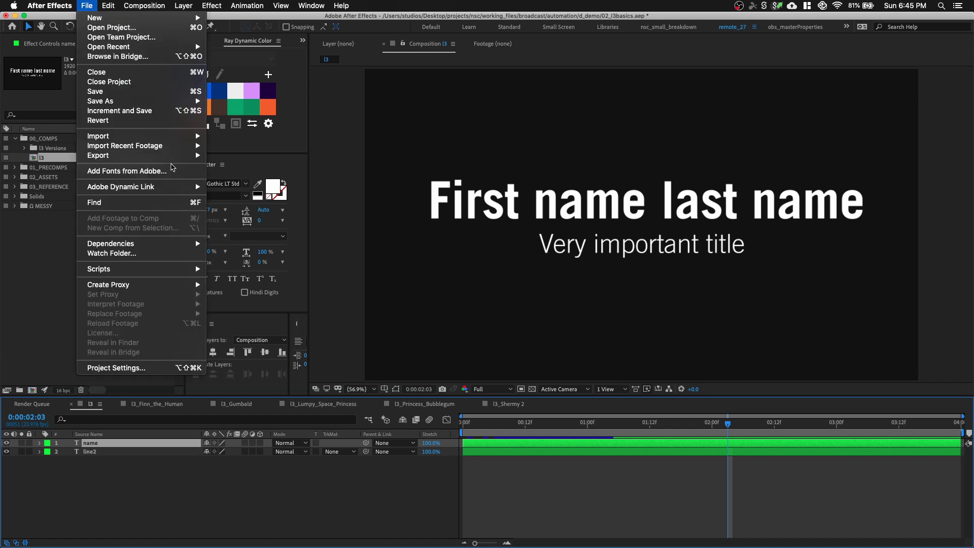
mouse_move(193, 275)
mouse_move(311, 310)
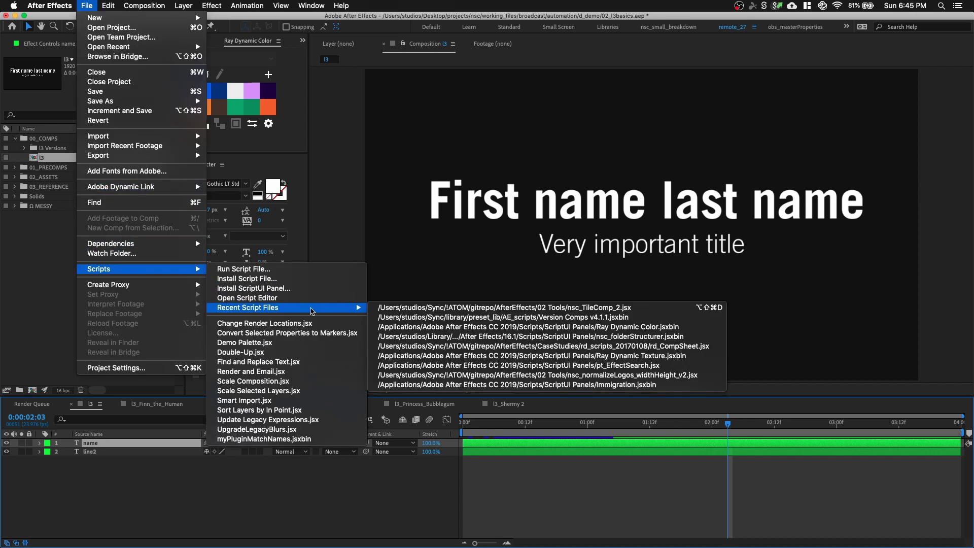
click(424, 319)
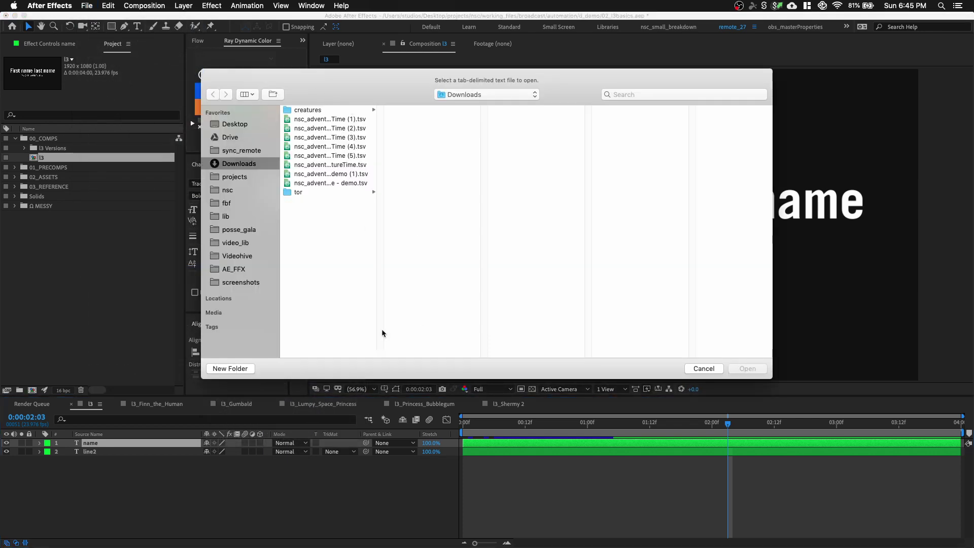
- Select demo (1).tsv as the data file to generate the 23 character comps
drag(378, 348, 493, 358)
click(429, 157)
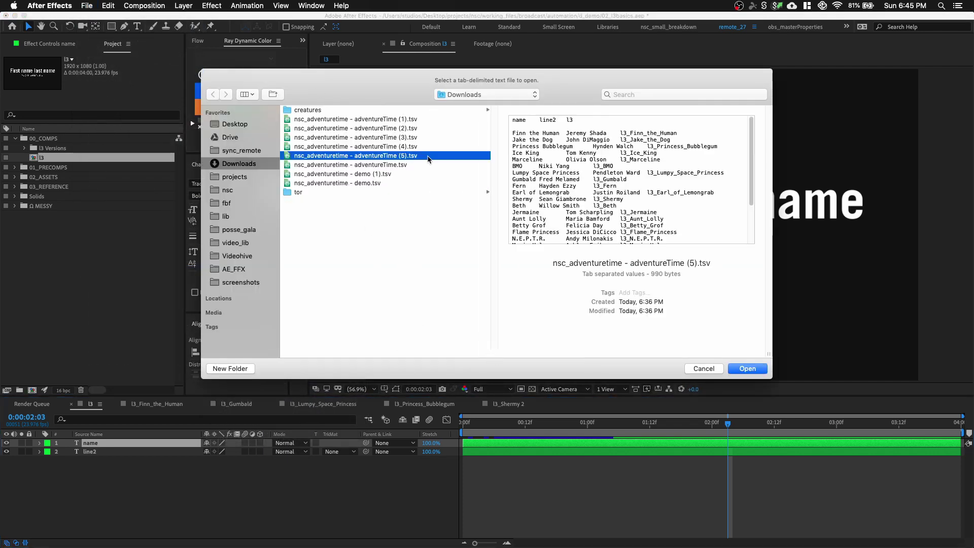
click(379, 174)
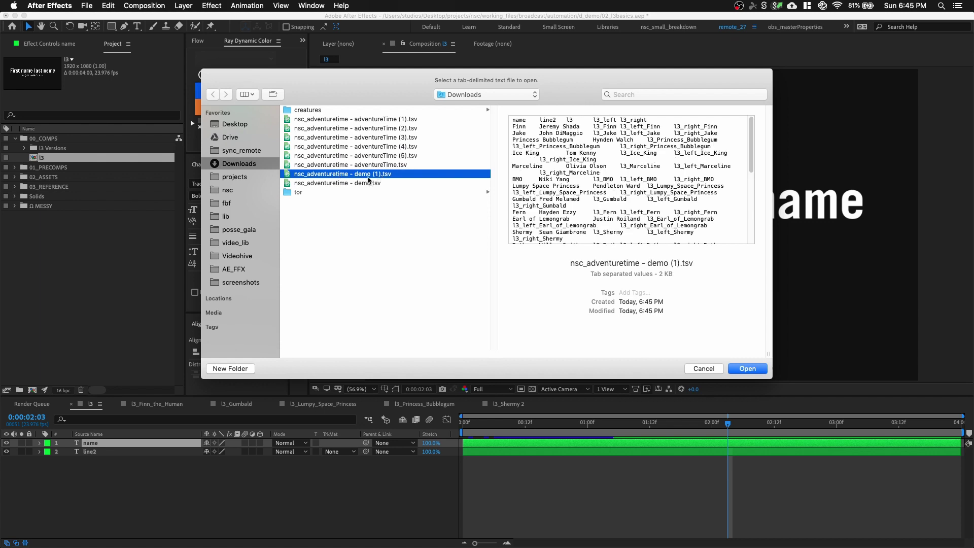
double_click(368, 179)
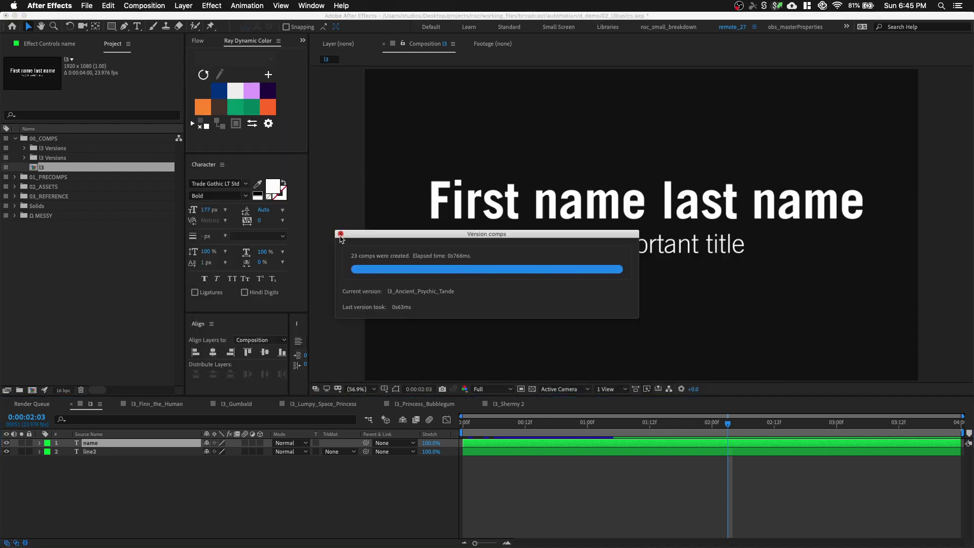
- Open l3_Finn and l3_Jake from the new l3 Versions folder and replay from the start
click(341, 234)
click(25, 158)
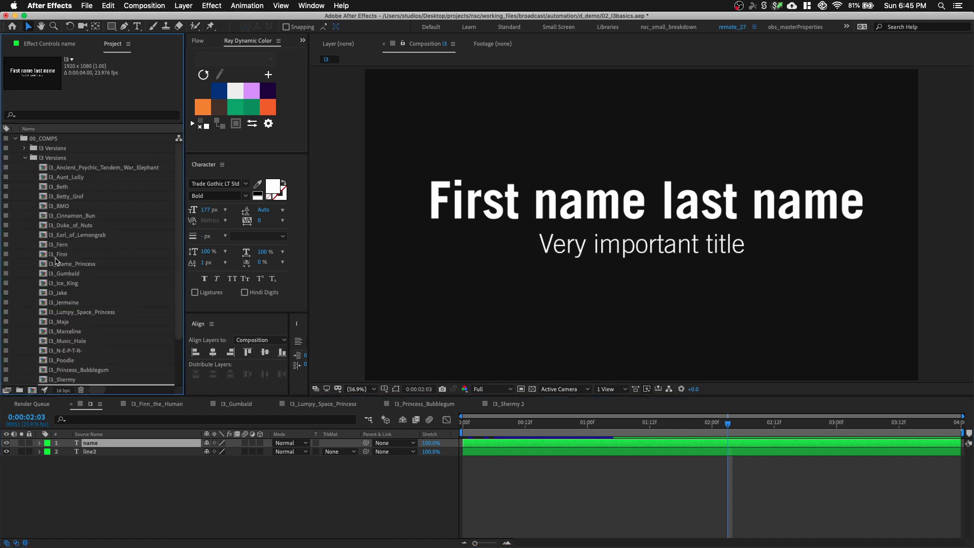
double_click(57, 255)
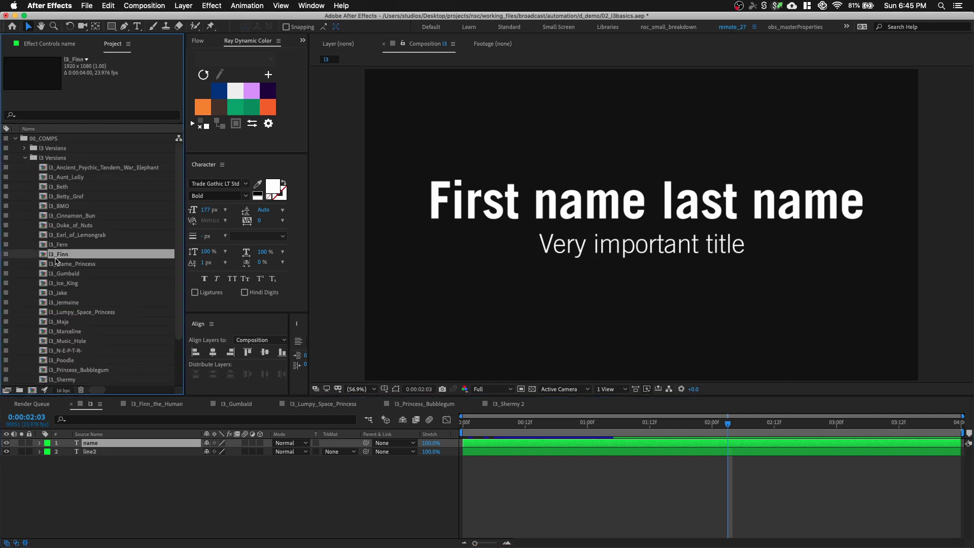
double_click(66, 294)
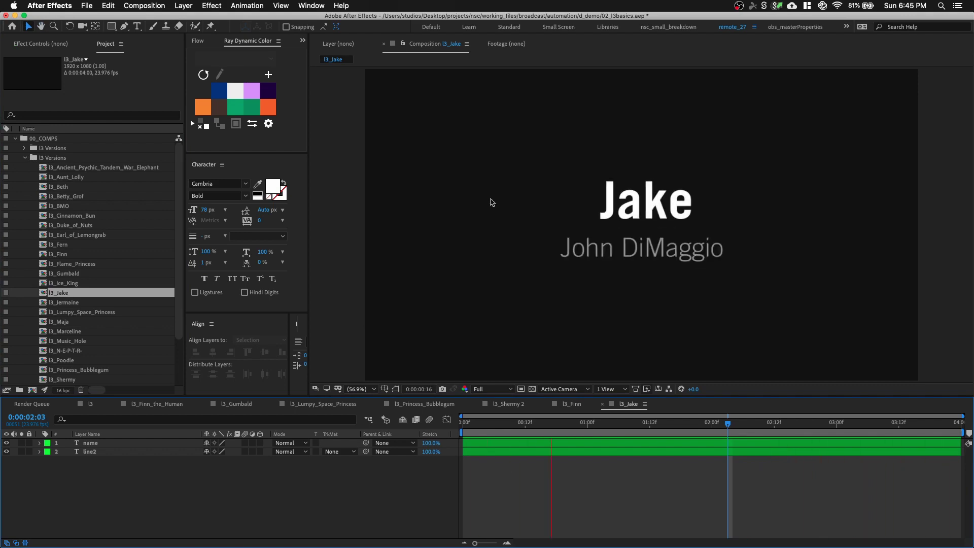
click(474, 426)
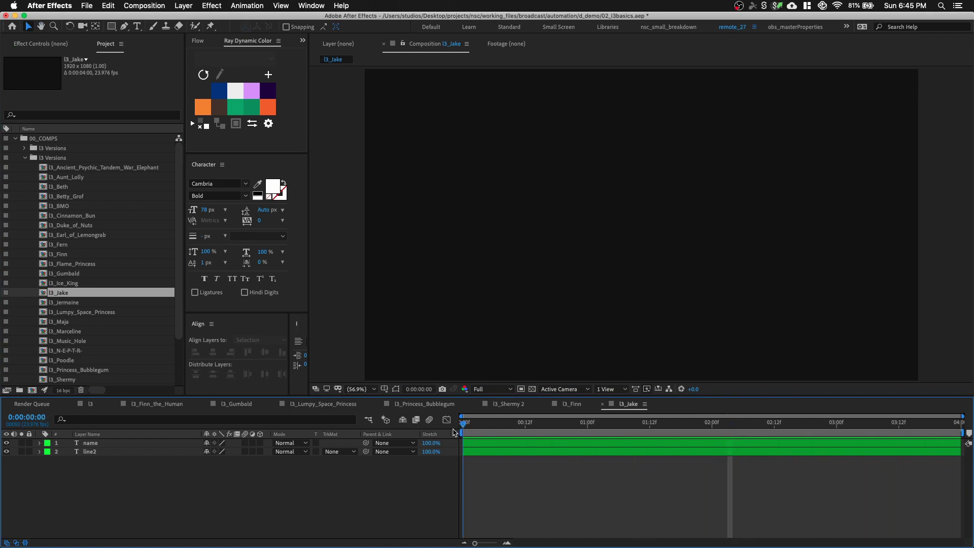